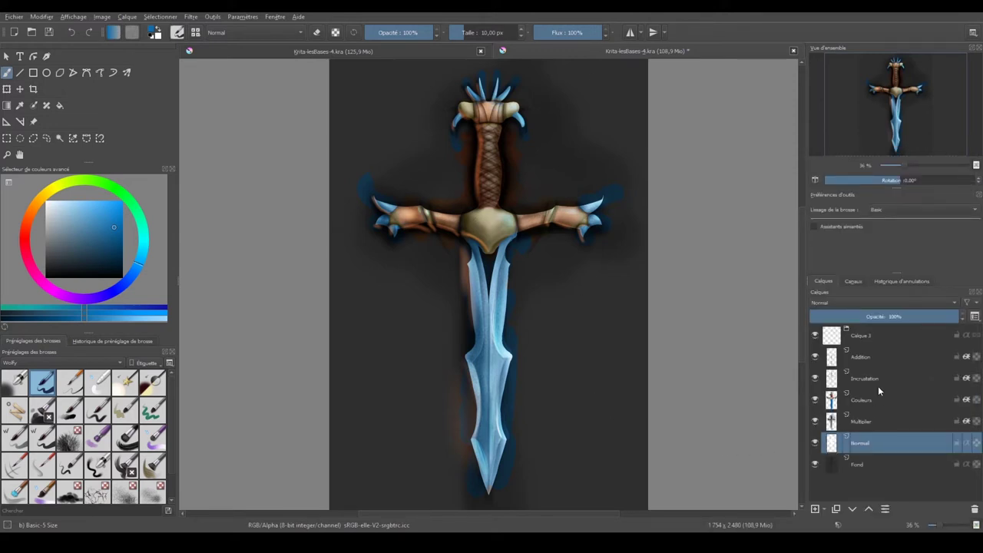
Browse the Arithmétique to HSY blend-mode categories and set the Normal layer to Brûler
click(873, 304)
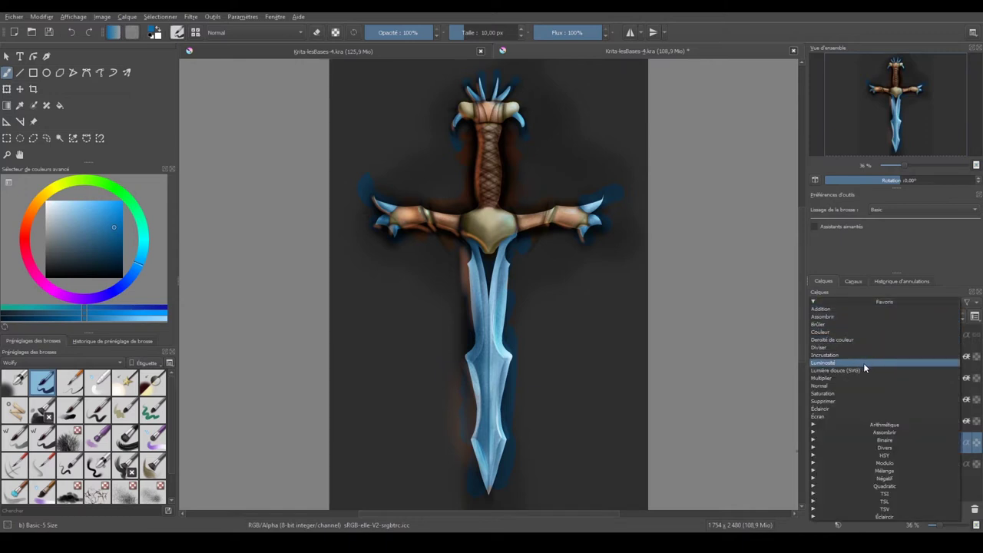
click(850, 424)
click(840, 464)
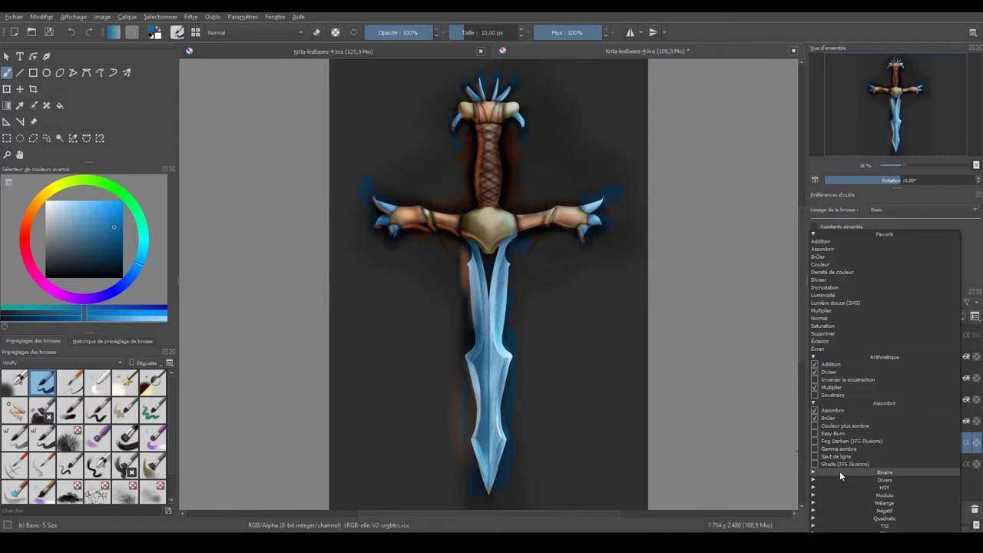
click(839, 472)
click(845, 477)
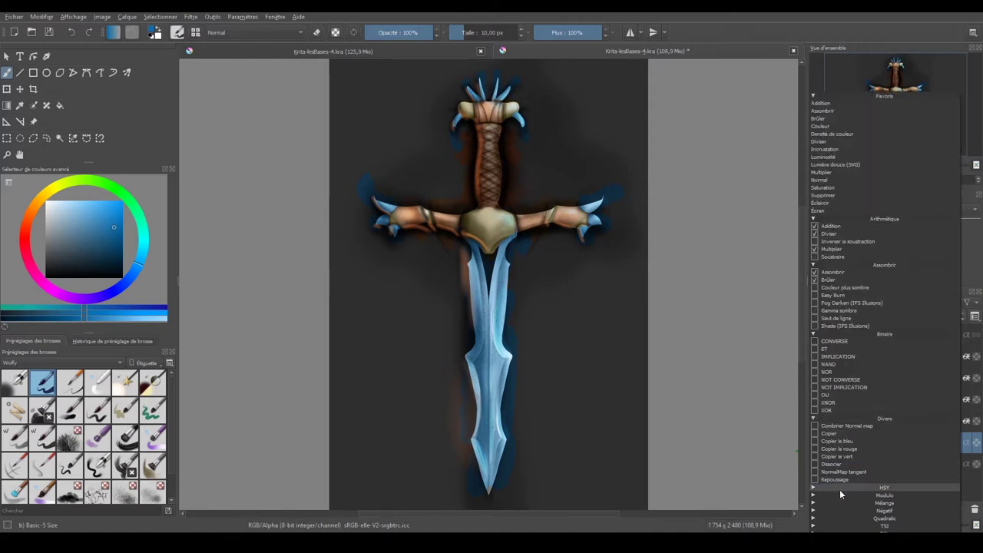
click(840, 488)
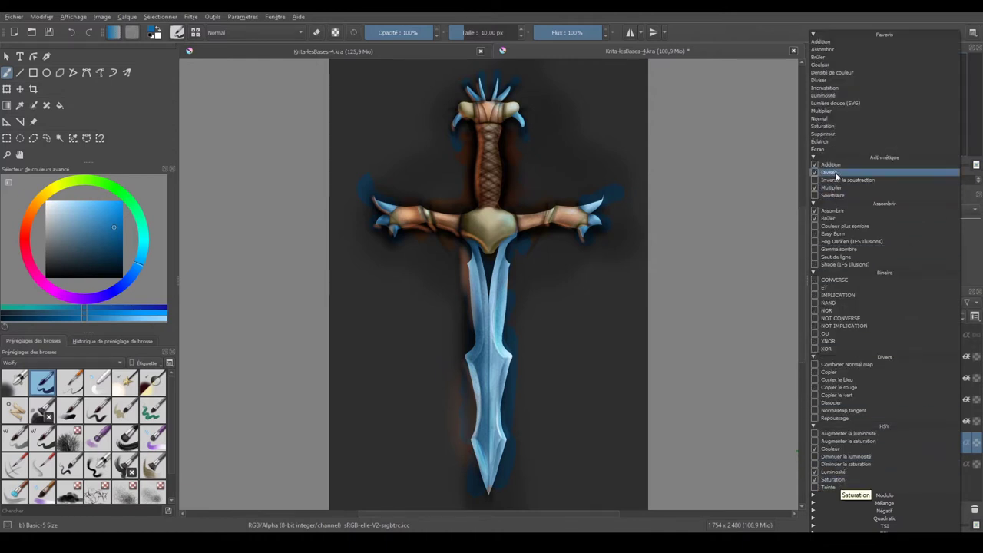
click(835, 58)
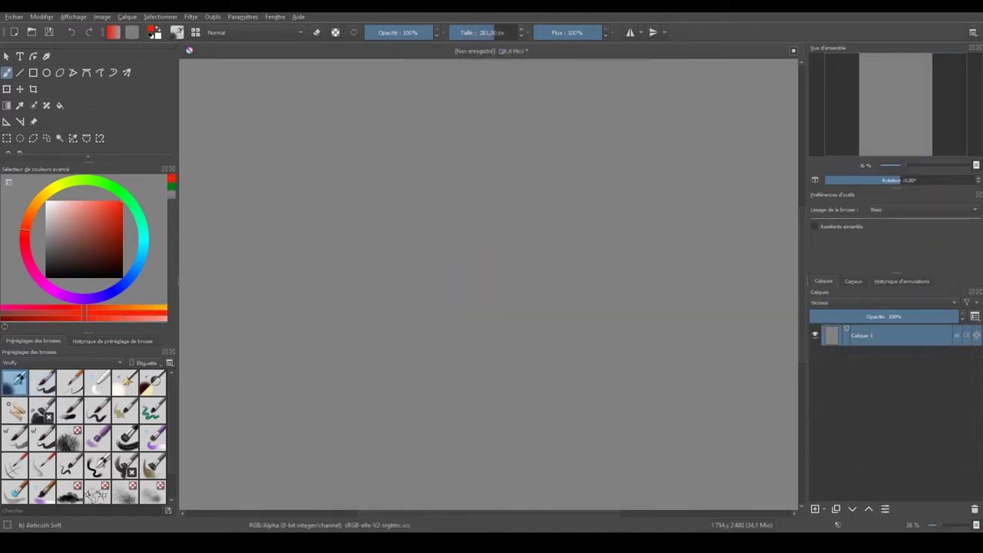
Add a new layer, airbrush a green stroke on it, and set its blend mode to Supprimer
click(117, 186)
click(815, 508)
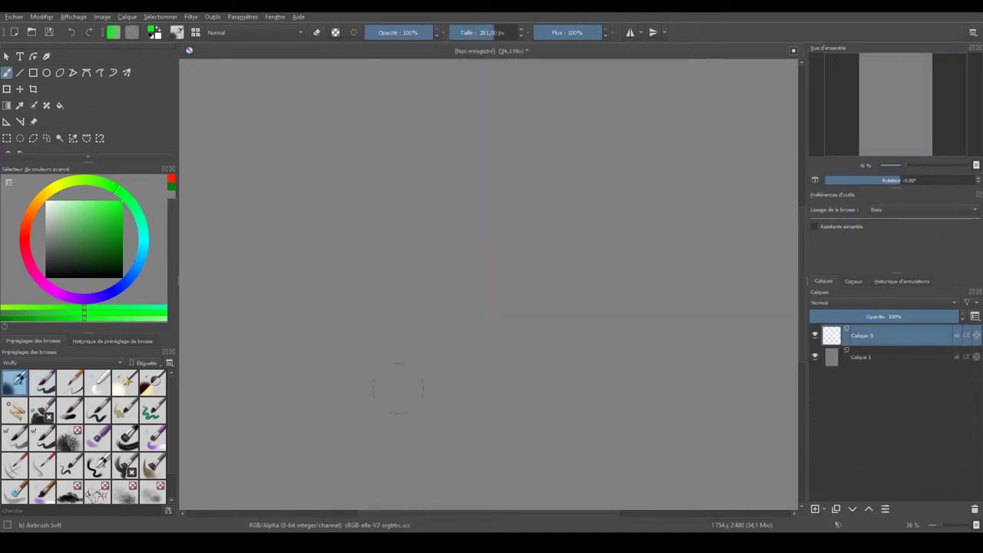
click(439, 269)
drag(440, 273, 503, 319)
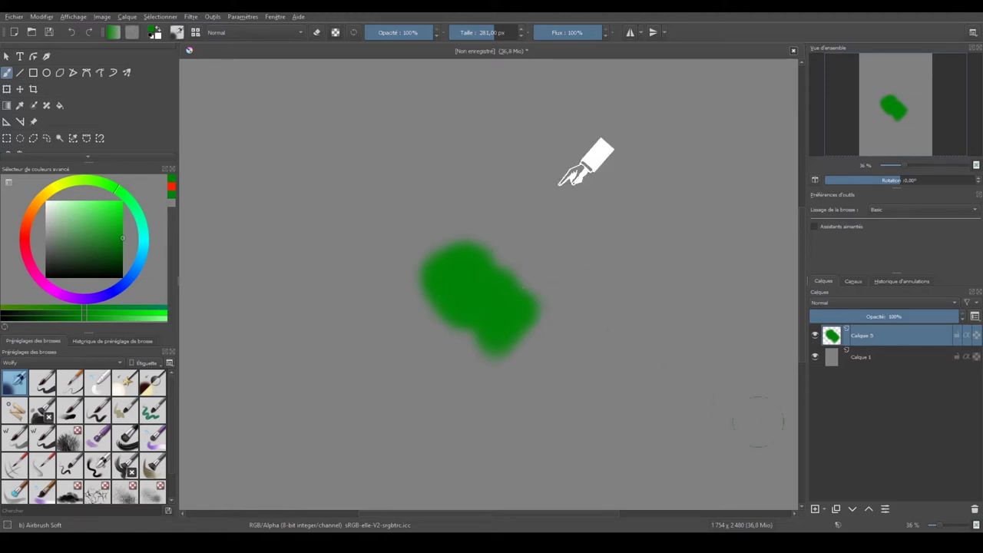
click(891, 305)
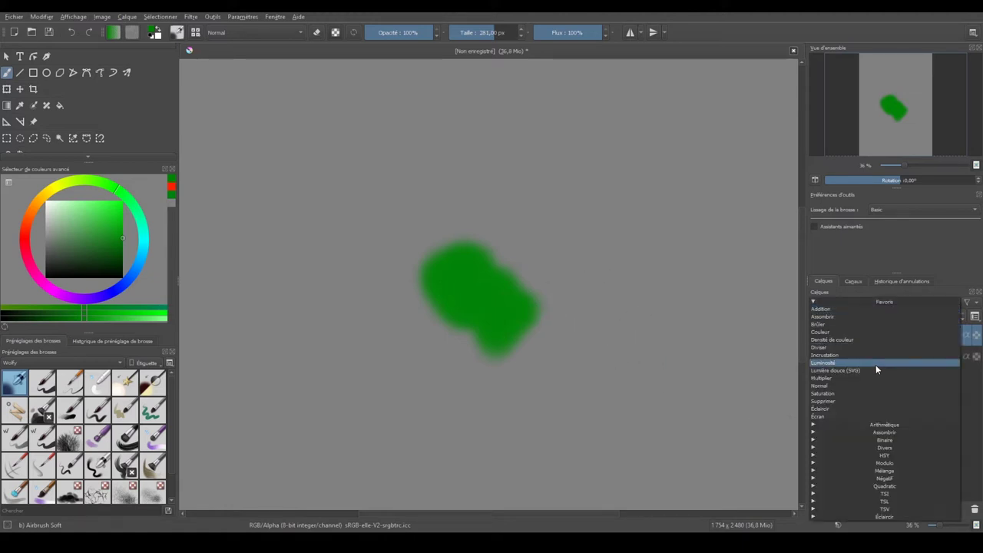
click(860, 402)
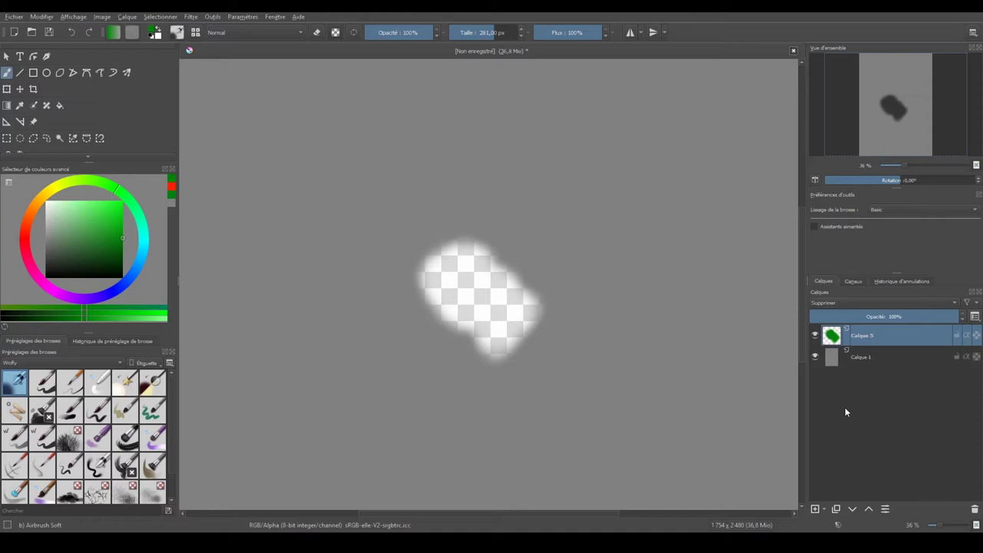
Add a new layer above Calque 1 and paint large red strokes around the hole
click(886, 356)
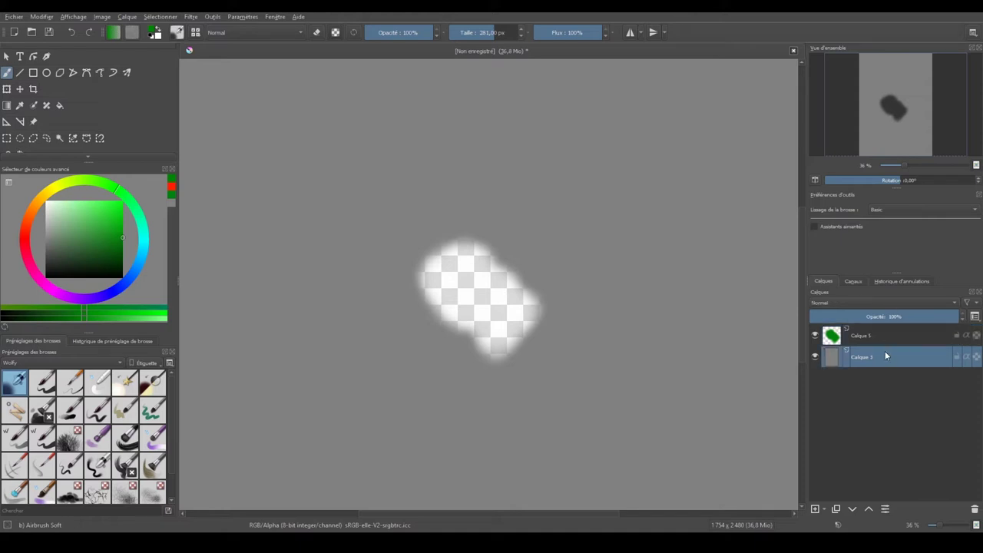
click(816, 508)
click(25, 233)
click(523, 240)
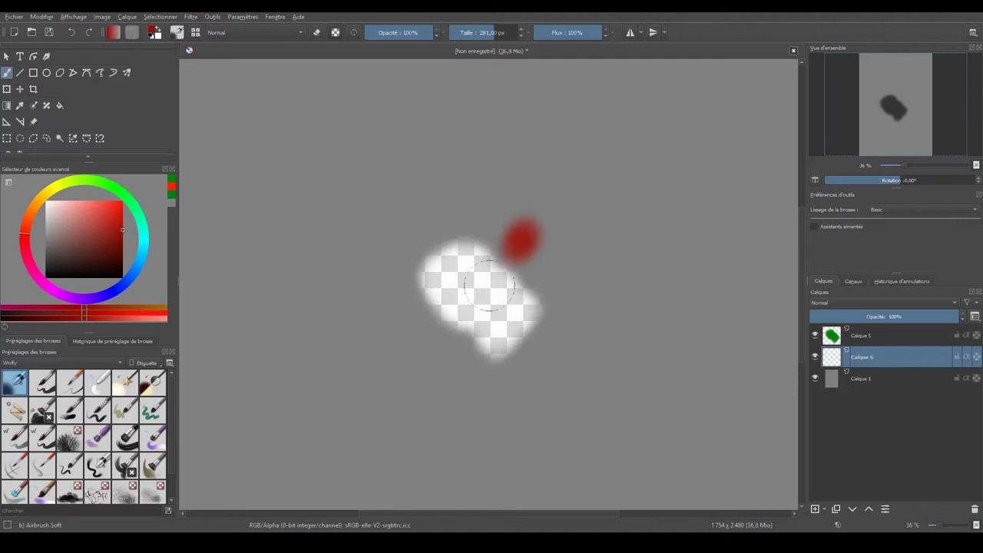
drag(489, 284, 516, 388)
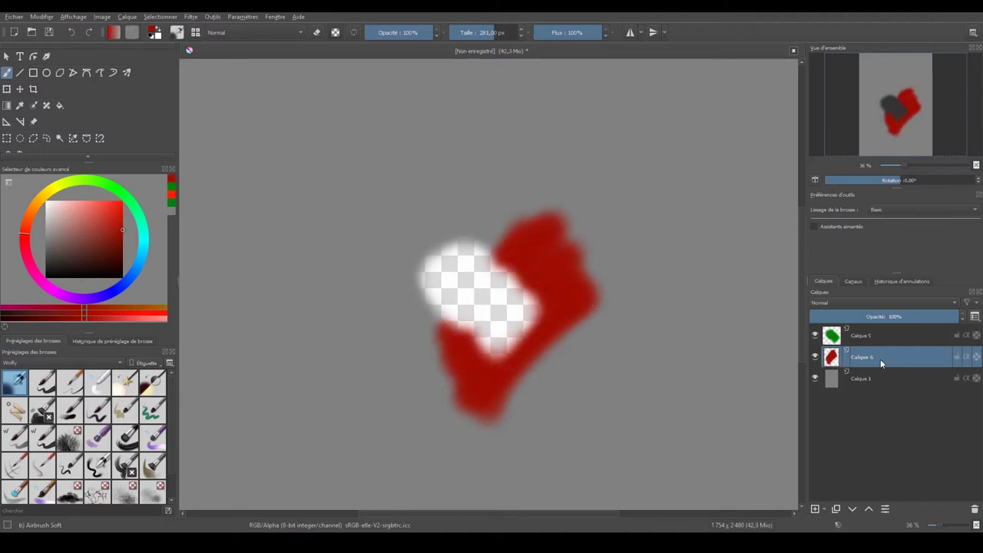
Move Calque 6 above Calque 5 and browse the Arithmétique, Assombrir and Binaire blend modes
drag(885, 356, 888, 332)
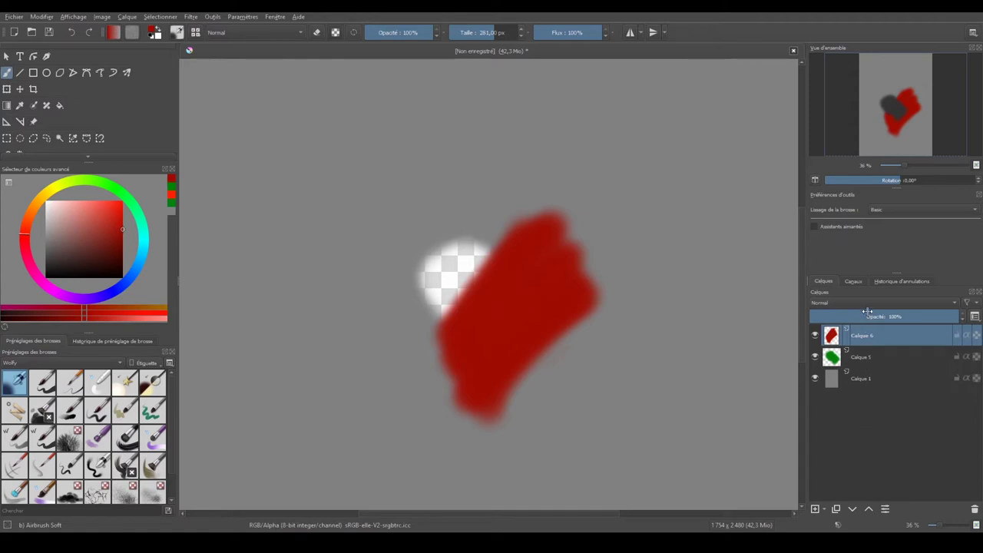
click(869, 302)
click(880, 424)
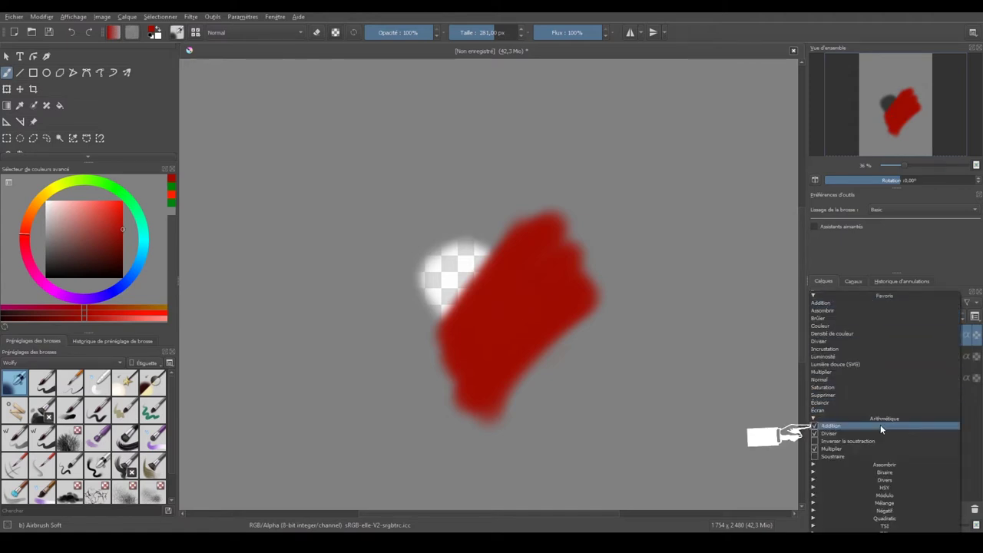
click(881, 464)
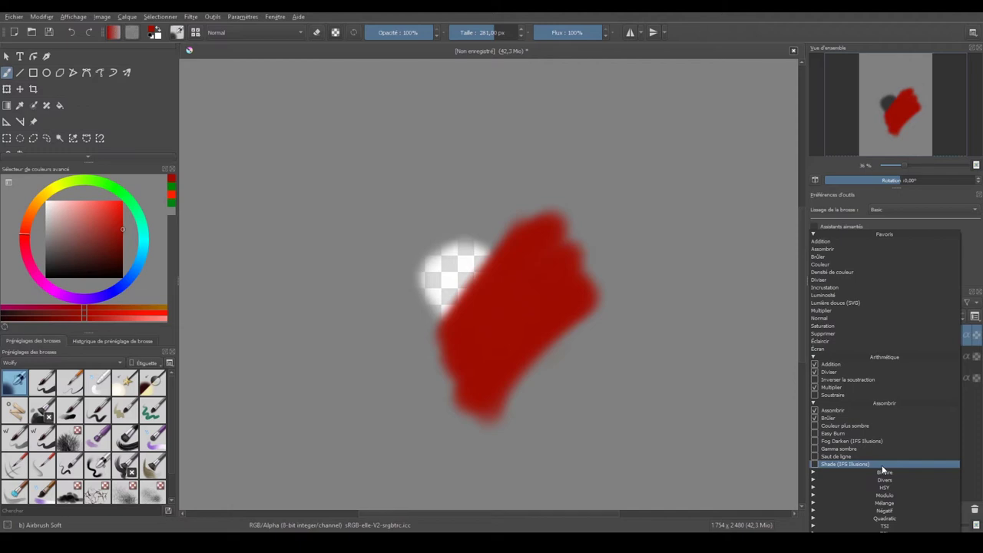
click(887, 473)
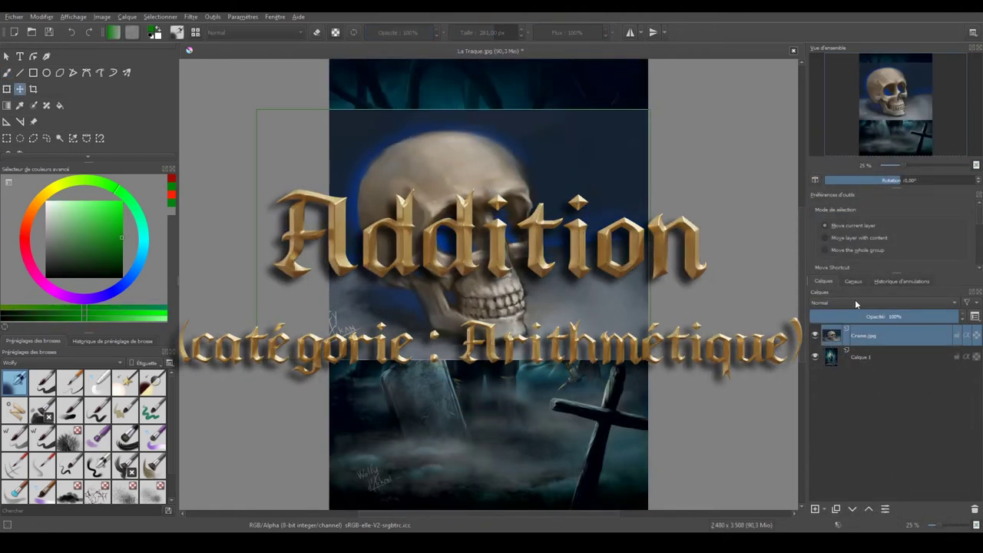
Set the Crane.jpg skull layer to Addition and nudge it slightly left
click(852, 302)
click(836, 163)
mouse_move(567, 248)
mouse_down()
mouse_move(550, 260)
mouse_move(443, 208)
mouse_up()
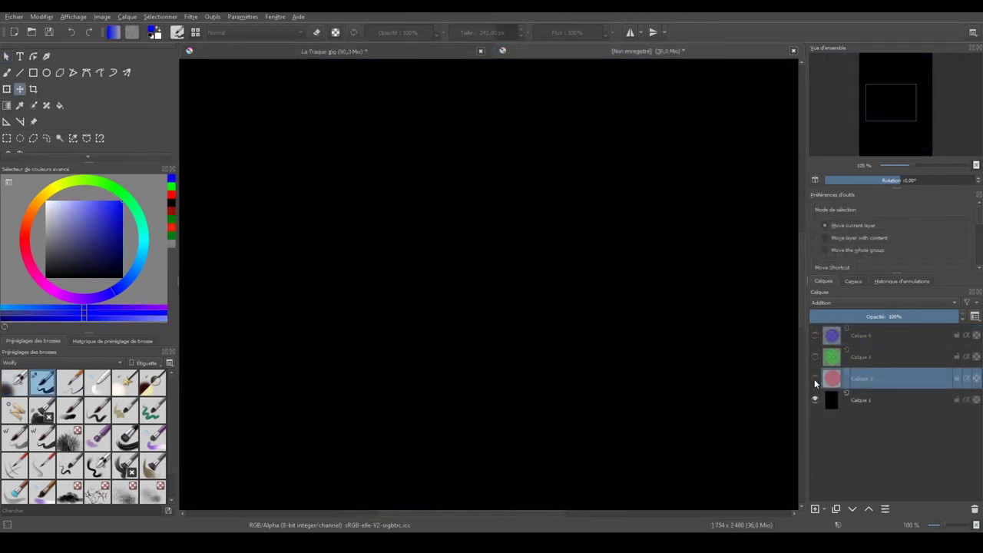
Show the red, green and blue circle layers, then drag the cyan circle up and left
click(815, 379)
click(815, 357)
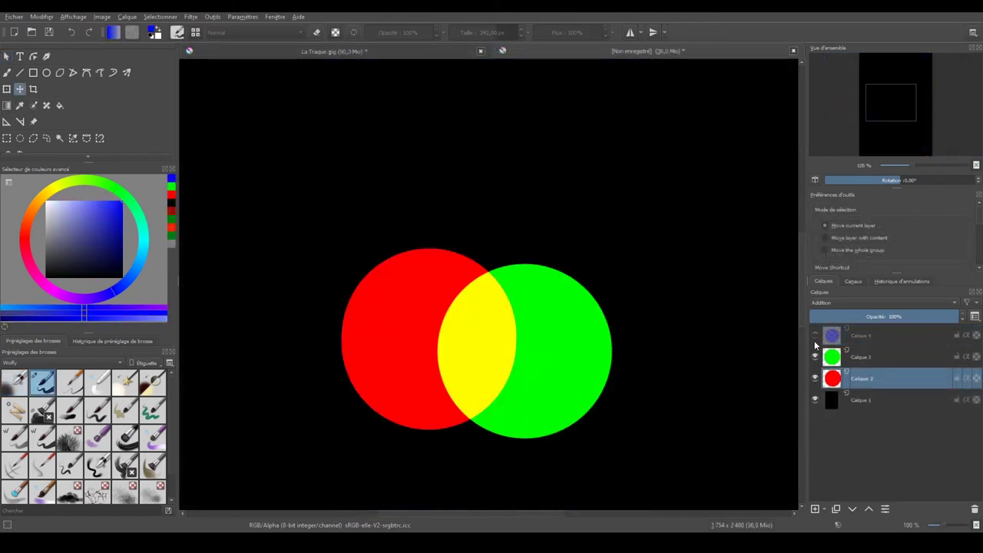
click(815, 336)
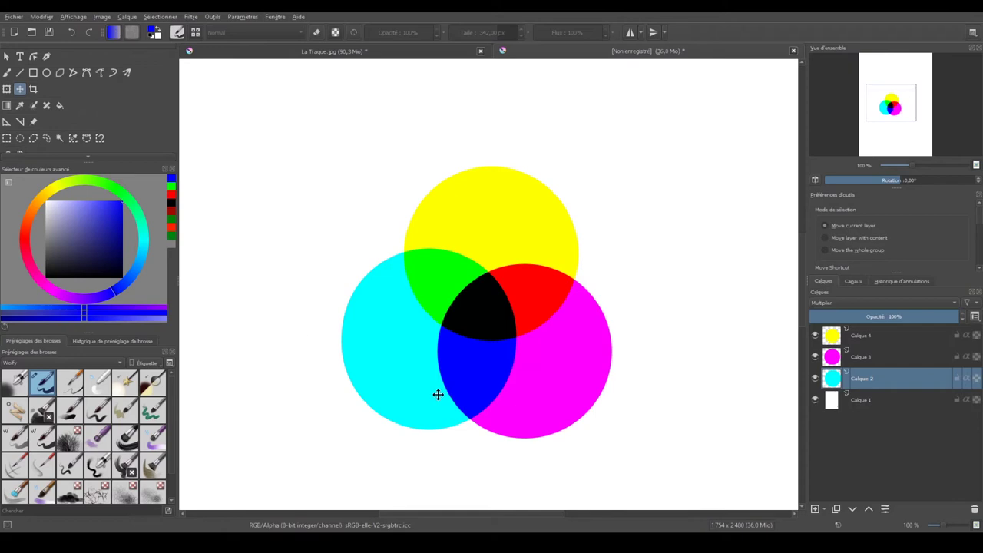
drag(438, 395, 390, 373)
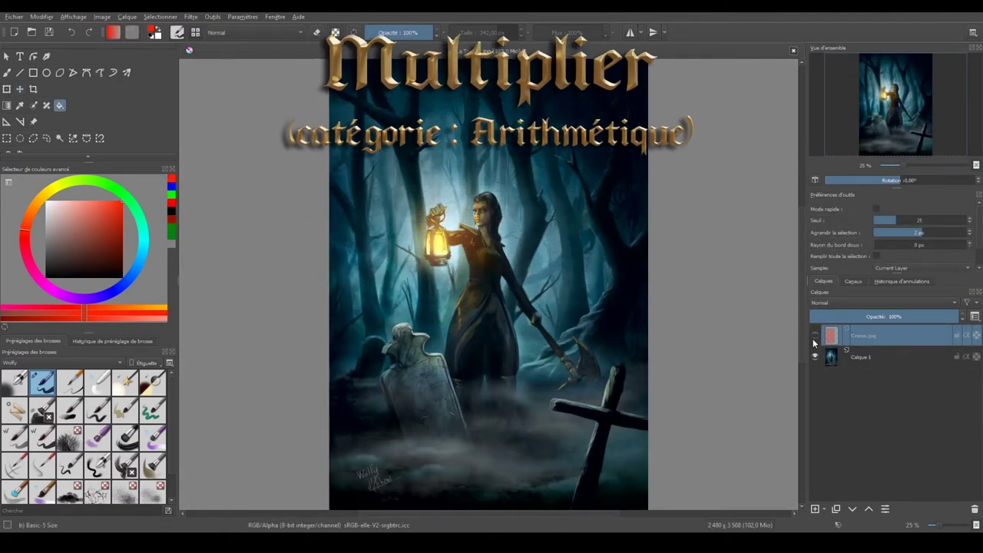
Show the red rectangle layer, set it to Multiplier, and move it right
click(815, 337)
click(828, 303)
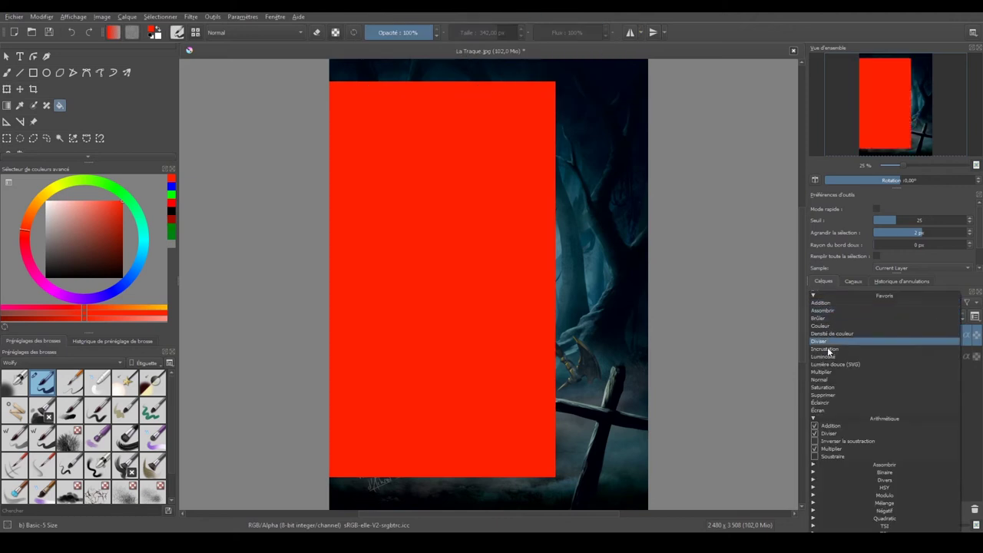
click(828, 371)
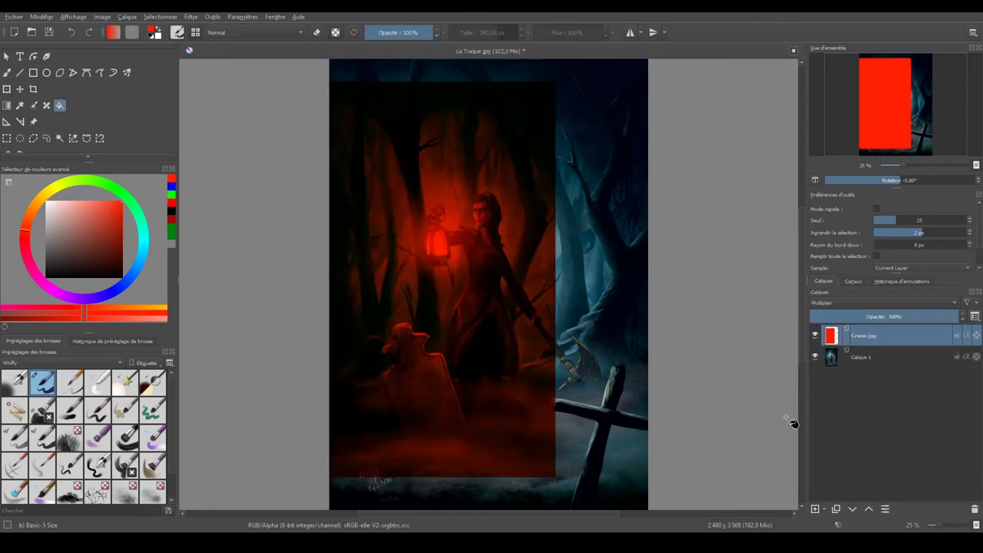
click(6, 56)
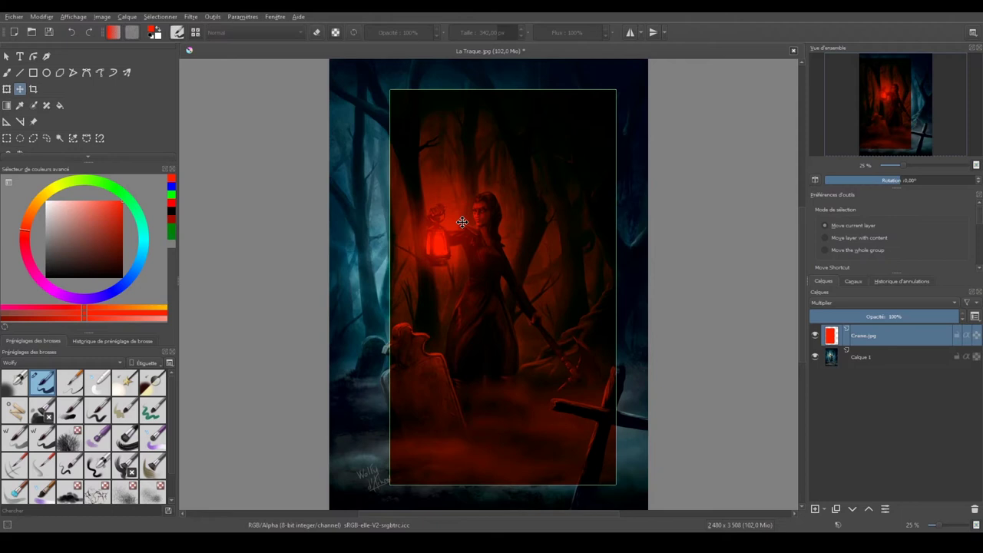
drag(406, 215, 493, 211)
Switch the red layer to Soustraire and shift it left over the lantern painting
click(906, 304)
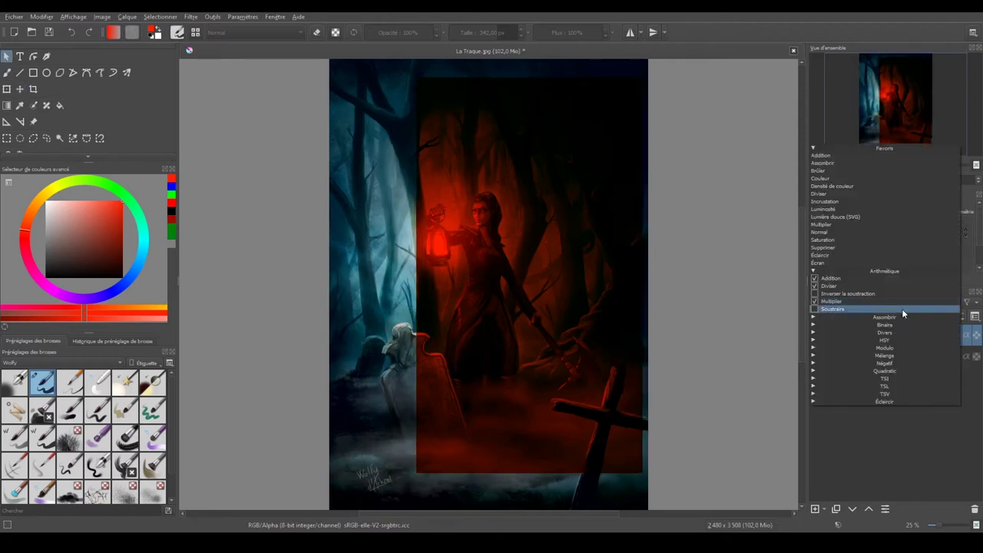
click(902, 308)
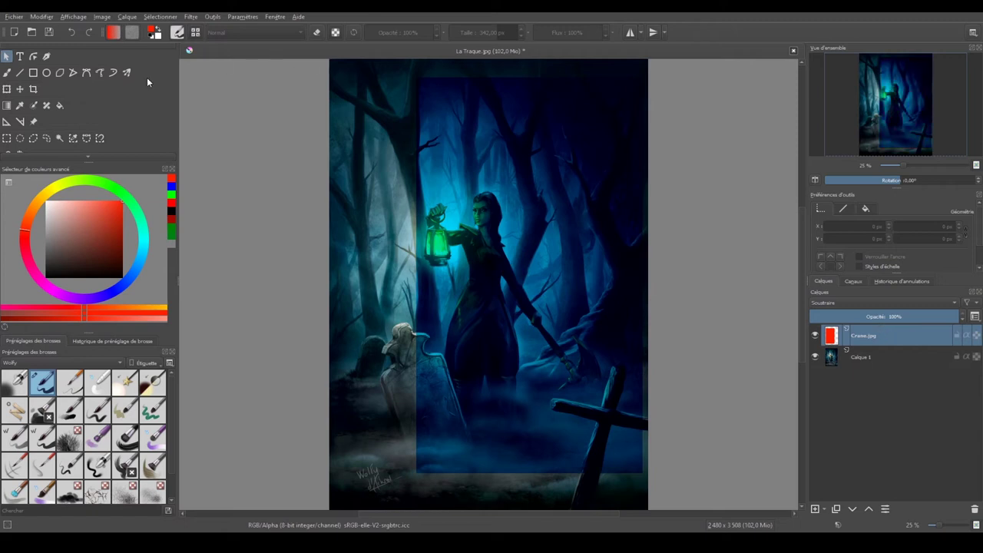
click(21, 89)
mouse_move(593, 160)
mouse_down()
mouse_move(550, 239)
mouse_move(532, 168)
mouse_up()
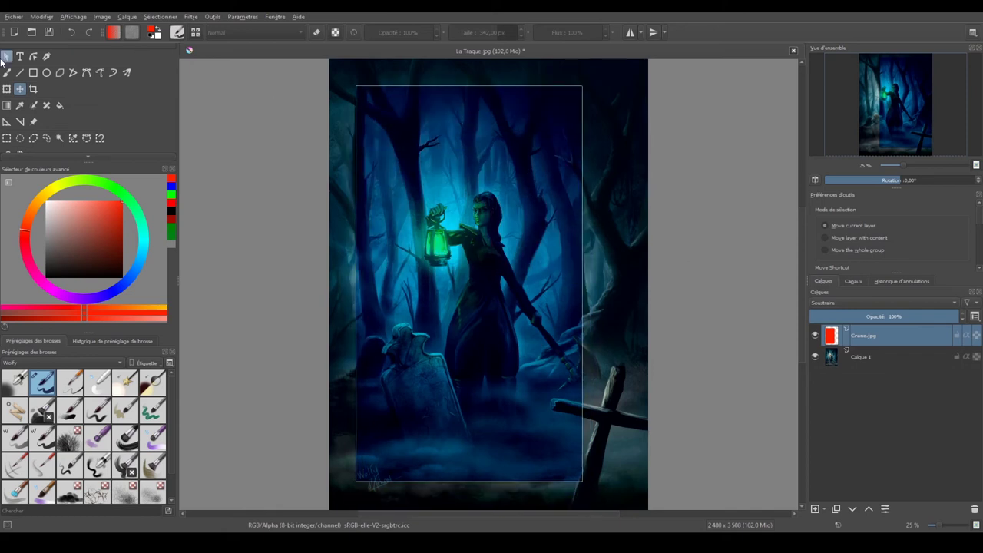
click(6, 57)
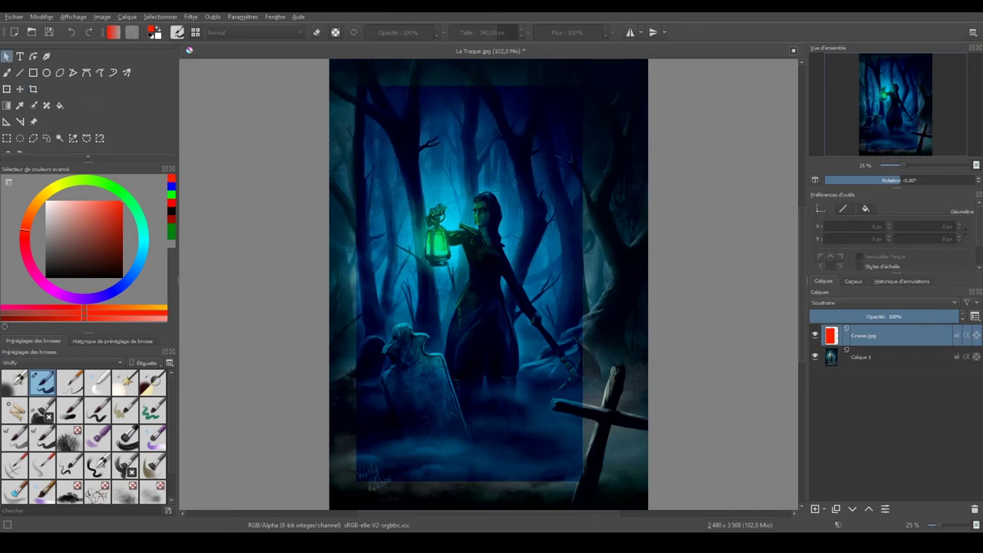
click(865, 301)
Set the red layer back to Multiplier, then paint skin tone on the elf's face and green along the collar
click(863, 288)
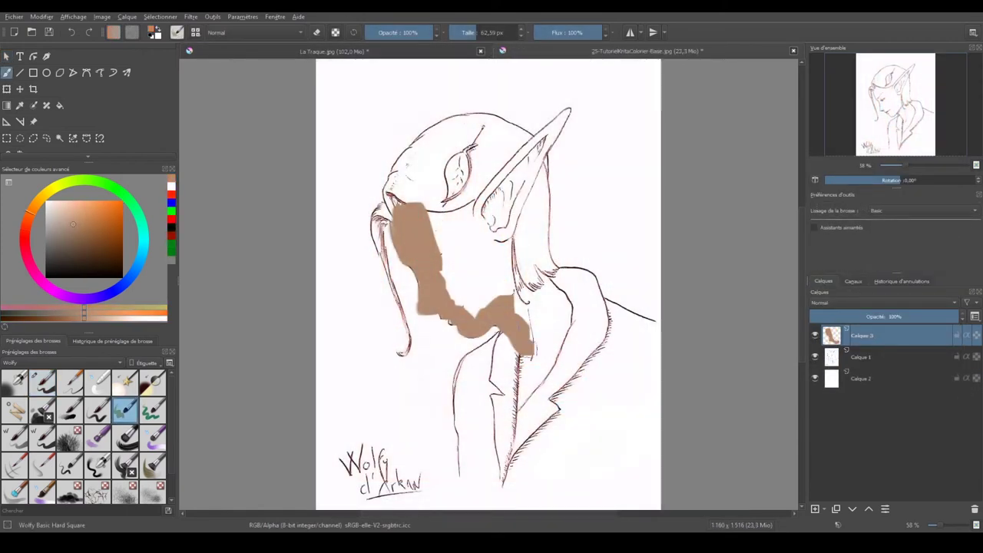
mouse_move(515, 269)
mouse_down()
mouse_move(560, 115)
mouse_move(477, 292)
mouse_move(438, 222)
mouse_up()
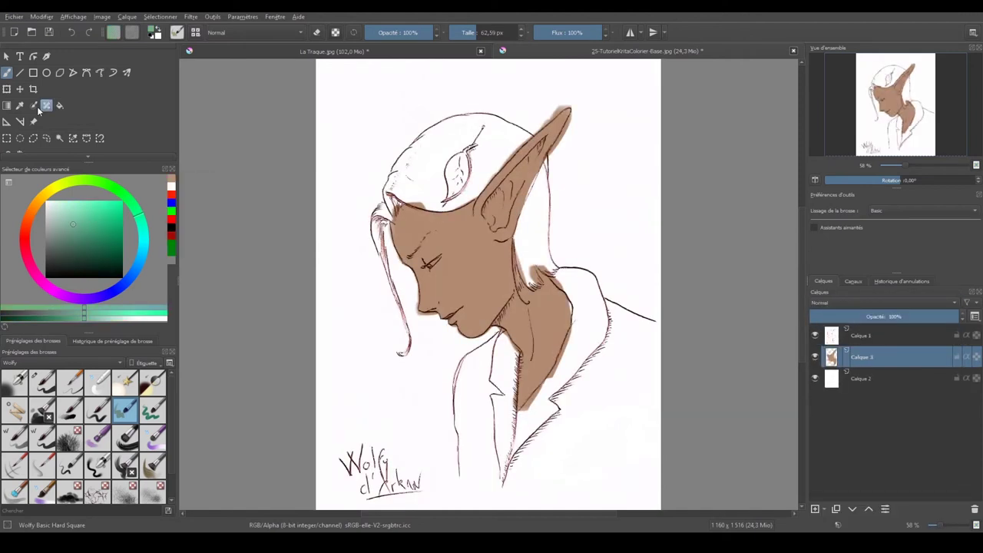
drag(565, 278, 547, 404)
drag(538, 338, 507, 453)
drag(499, 361, 538, 453)
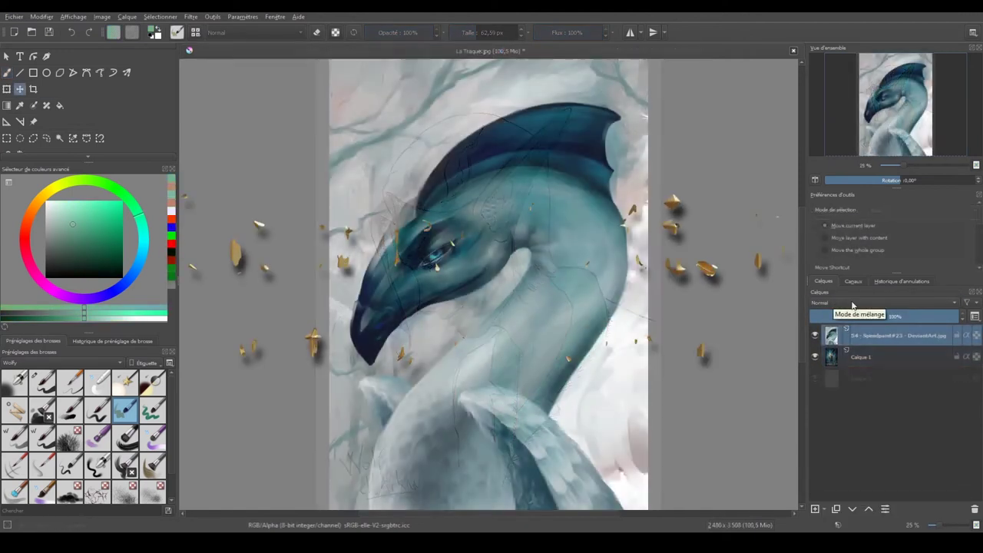
click(852, 303)
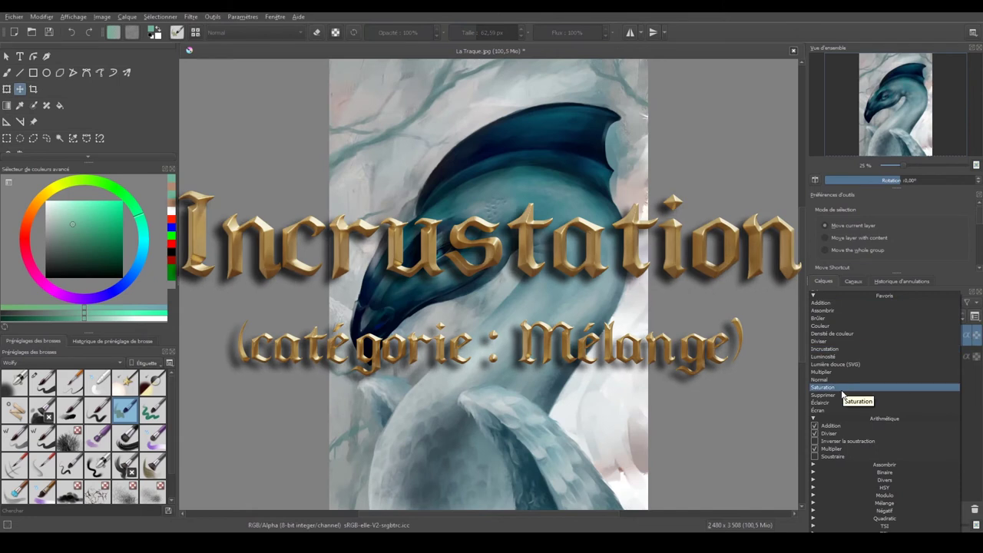
Try Addition and Multiplier on the dragon layer, settle on Incrustation, and reposition it
click(831, 304)
click(836, 302)
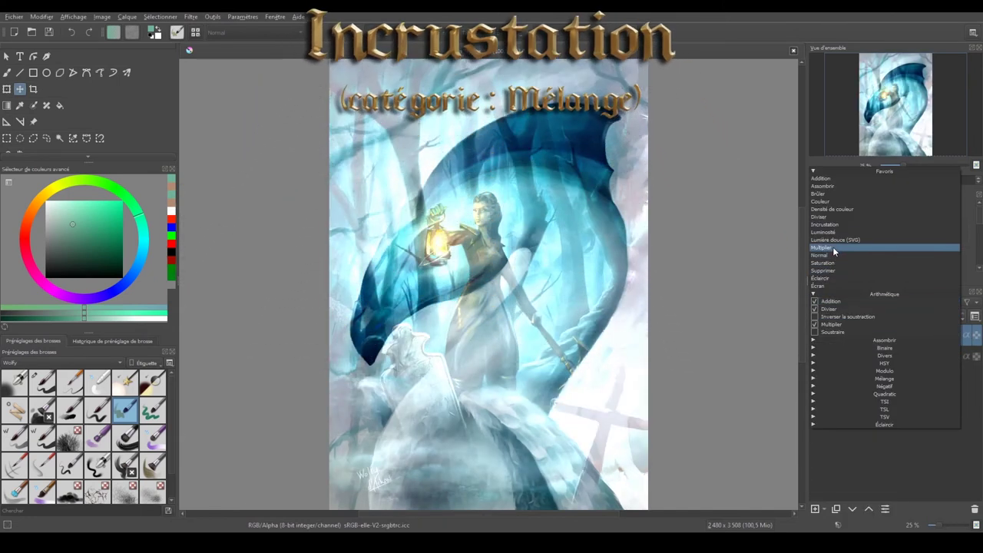
click(832, 247)
click(849, 300)
click(845, 201)
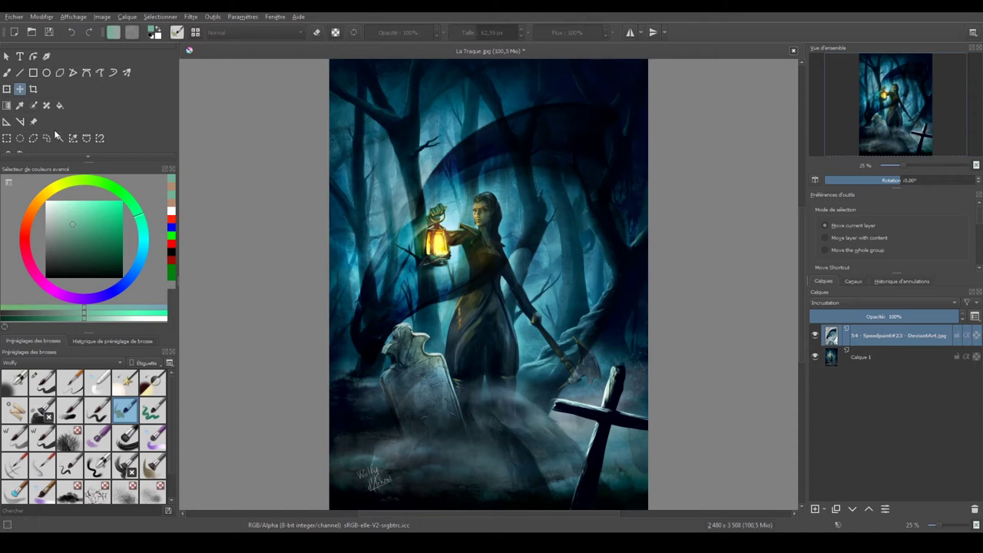
drag(417, 185, 476, 166)
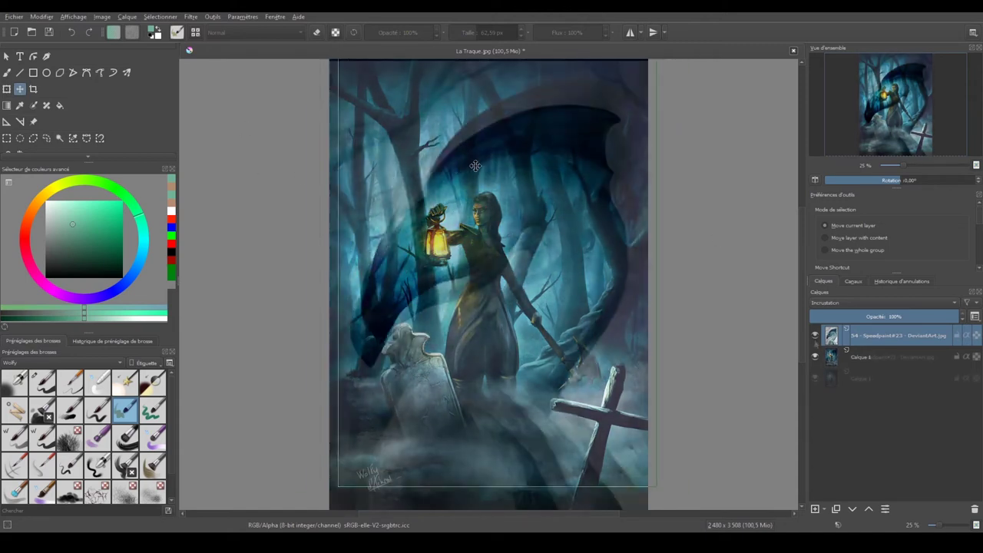
Set the marble.jpg layer to Incrustation and nudge it slightly downward
click(839, 302)
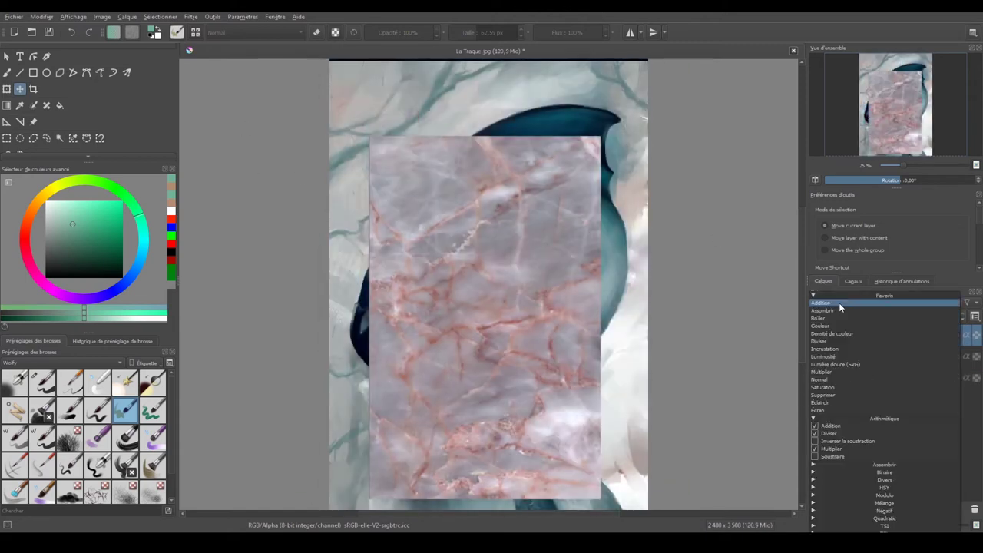
click(830, 349)
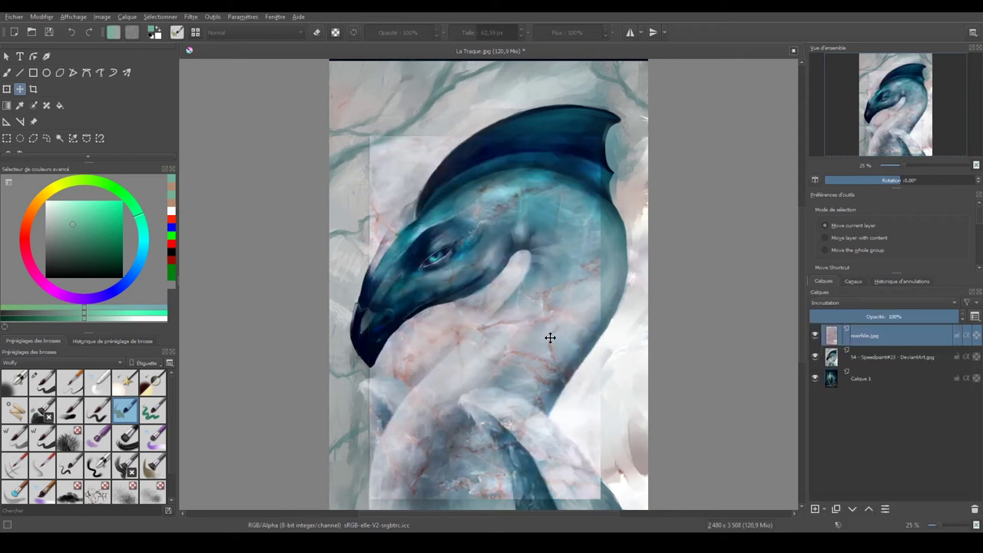
scroll(550, 338, up, 1)
scroll(555, 331, up, 1)
scroll(523, 302, down, 1)
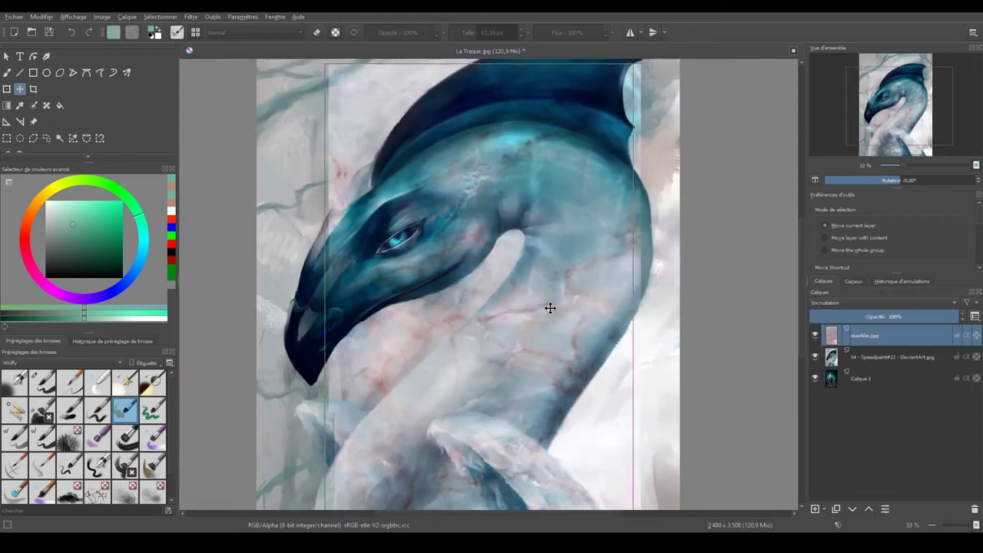
drag(550, 307, 551, 315)
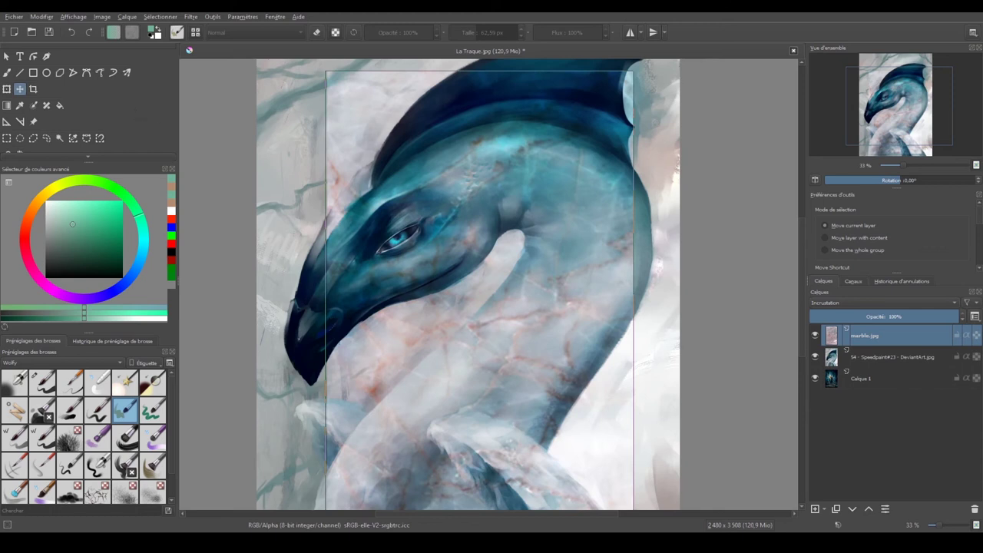
Switch the marble layer to Incrustation dure, then to Lumière douce (SVG)
click(833, 302)
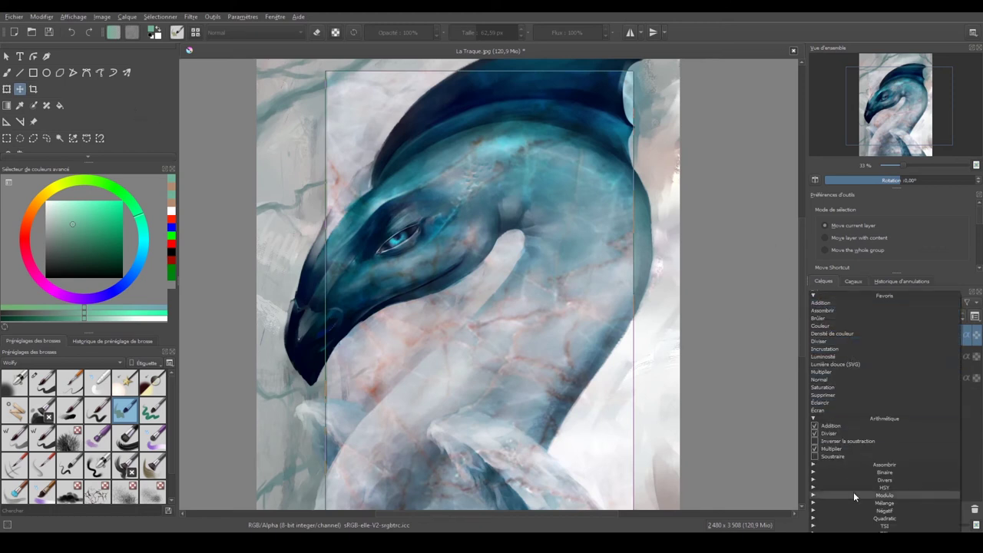
click(872, 504)
click(851, 331)
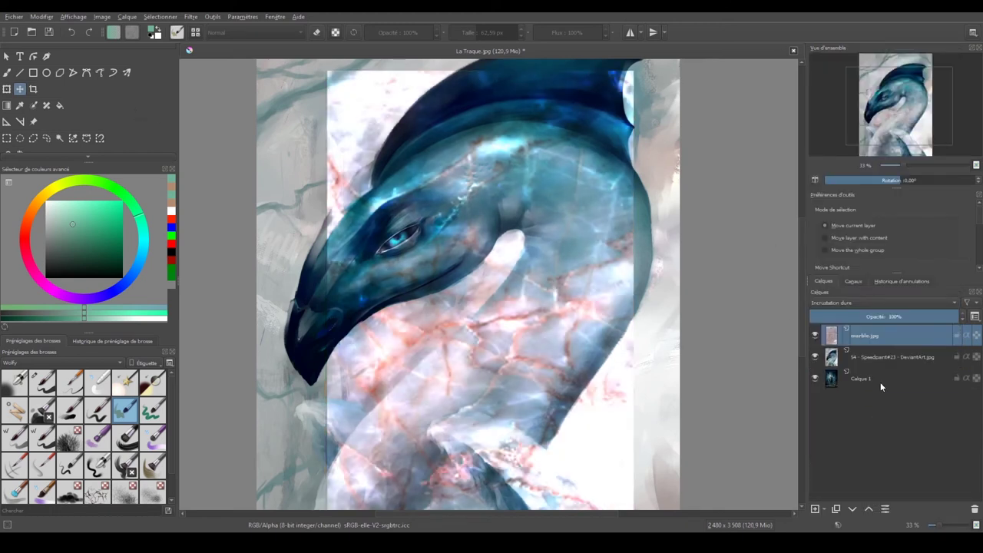
click(861, 302)
click(872, 505)
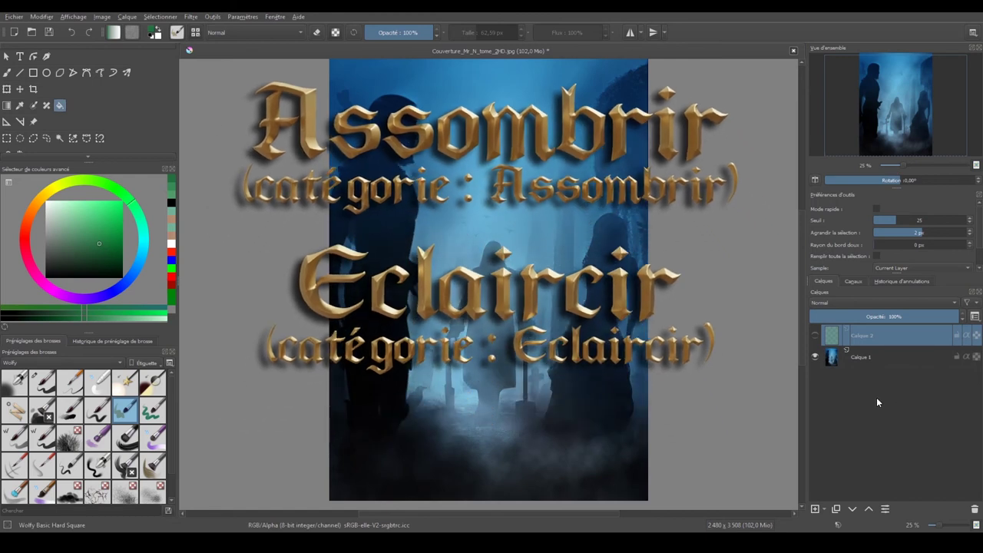
Show Calque 2 and try the Assombrir, then Éclaircir blend modes on it
click(815, 335)
click(842, 300)
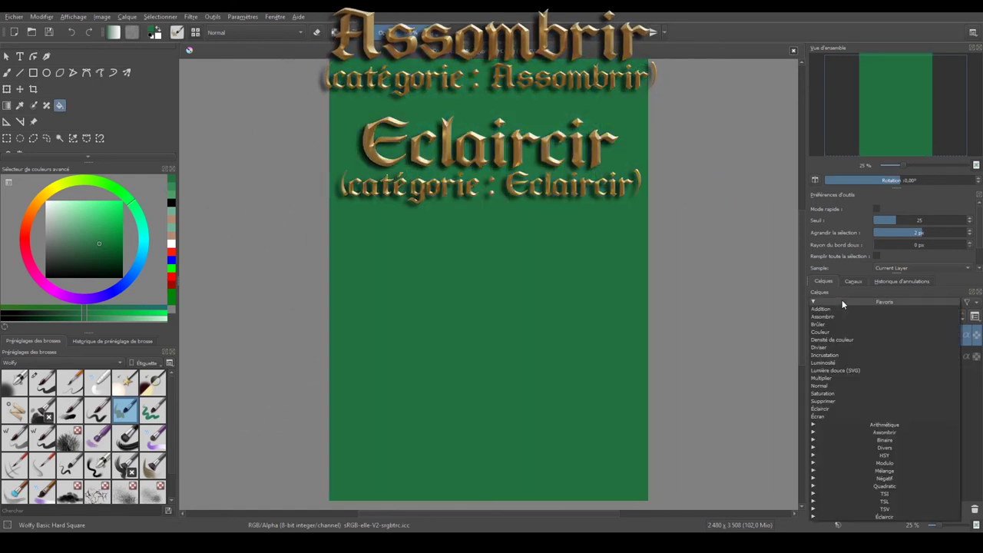
click(842, 316)
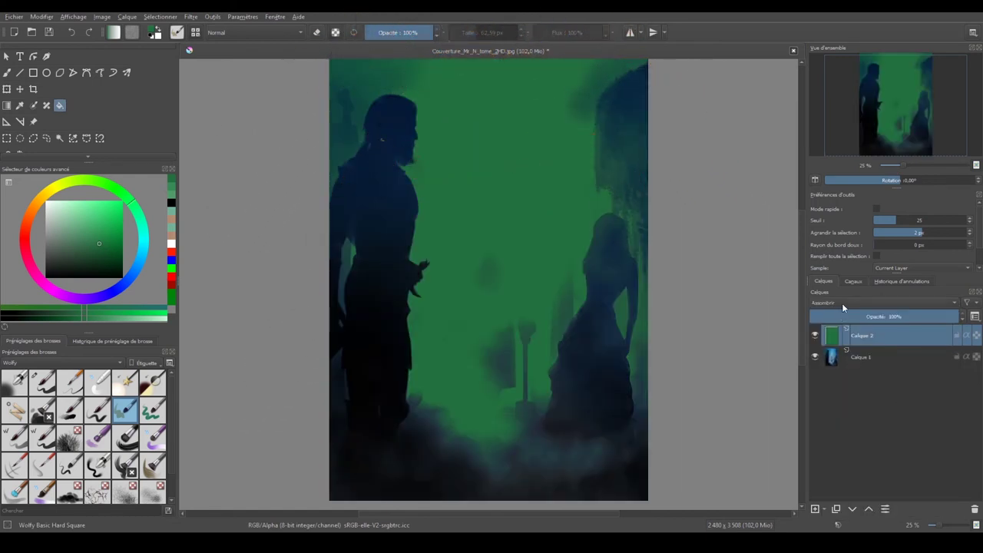
click(842, 303)
click(837, 409)
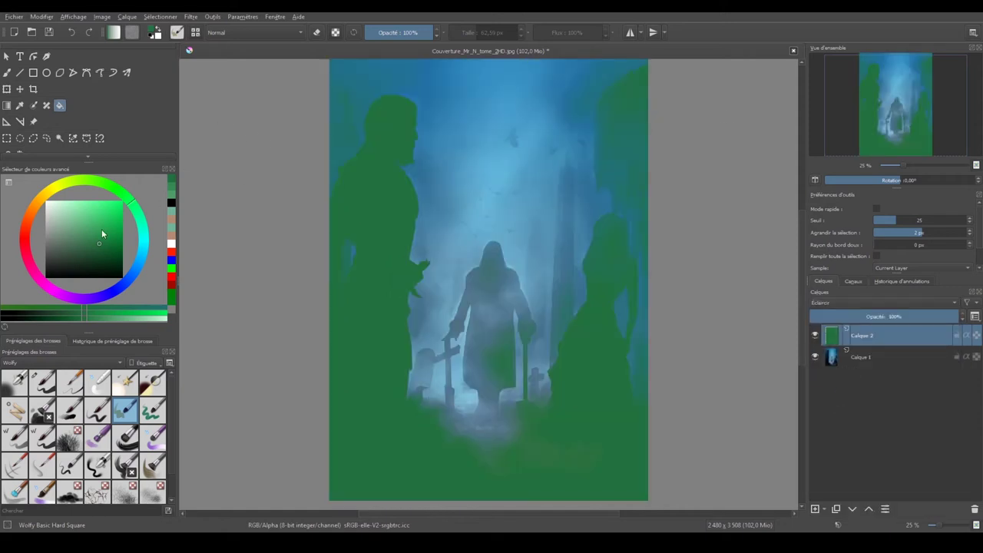
Bucket-fill Calque 2 with light green, then dark green, and set it back to Assombrir
click(78, 222)
click(475, 329)
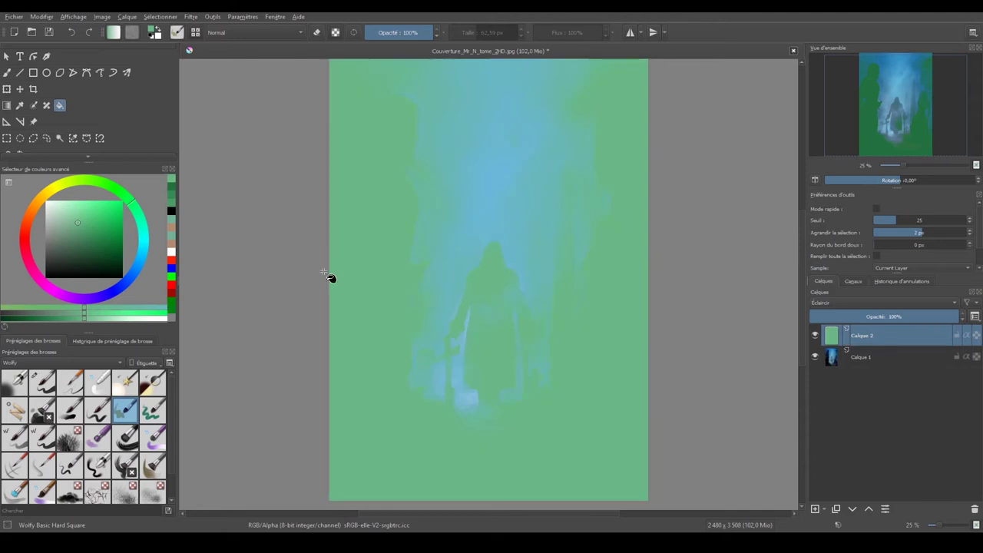
click(96, 258)
click(452, 342)
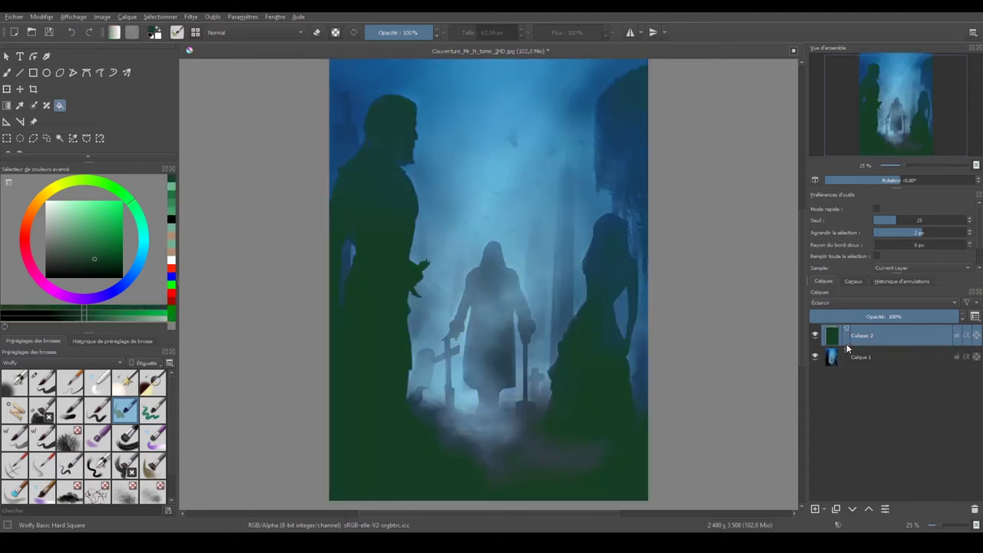
click(854, 302)
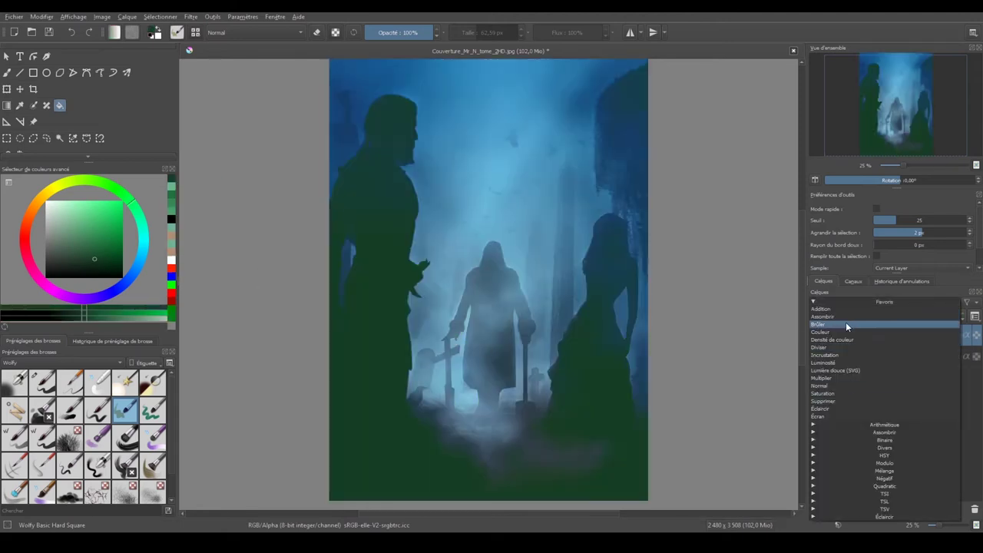
click(844, 321)
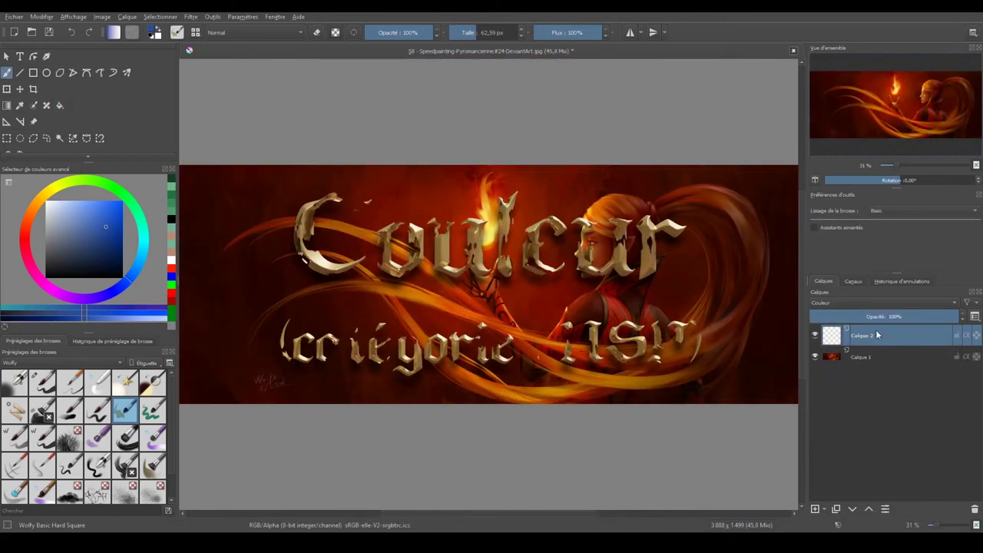
Set Calque 2 to Couleur (HSY) and paint blue over the flame
click(880, 301)
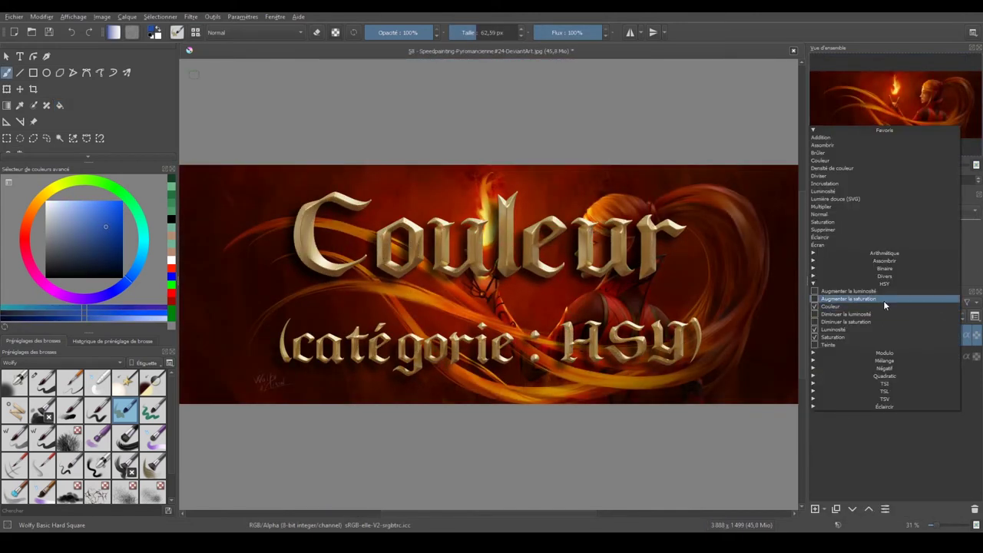
click(881, 306)
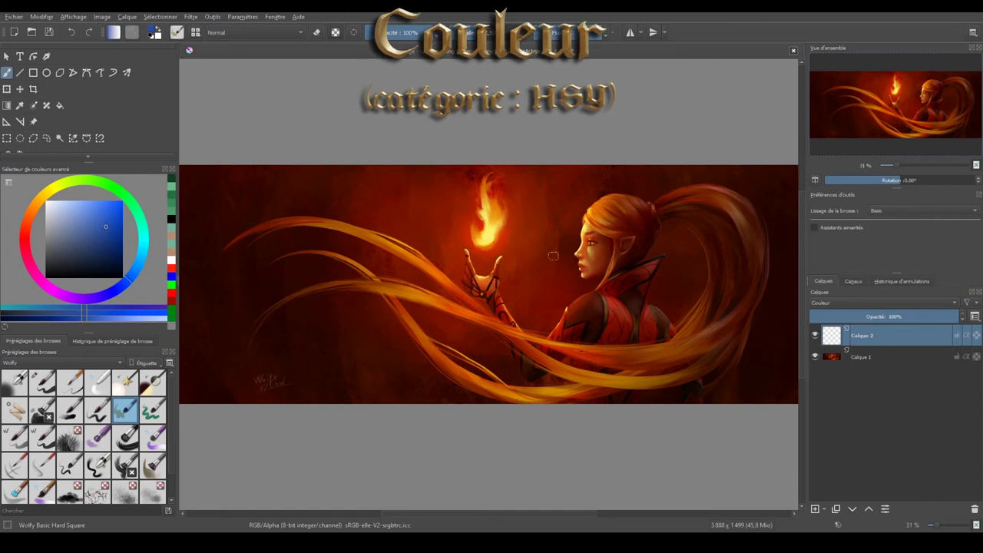
drag(523, 206, 455, 203)
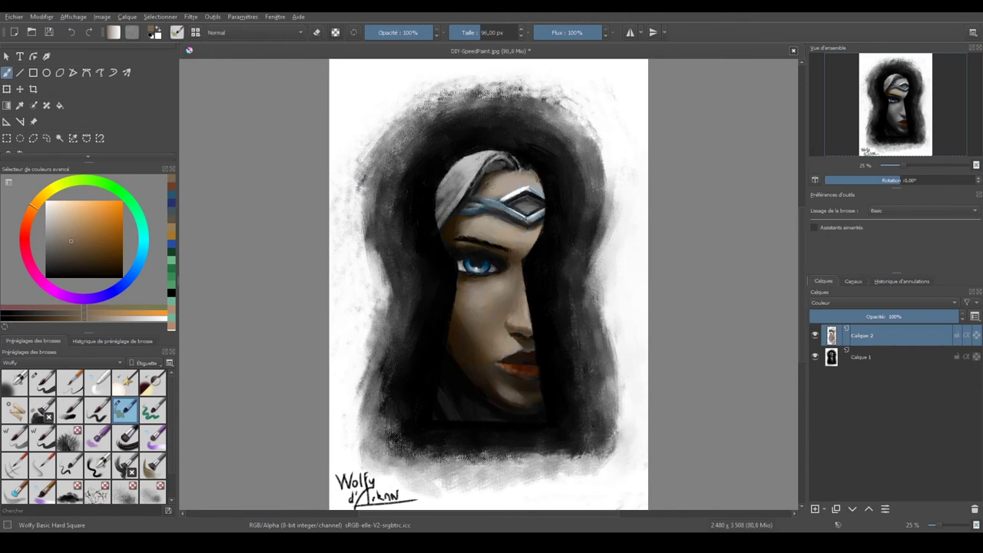
Return the portrait's colour layer to Normal, then paint a black pumpkin silhouette on Calque 1
click(857, 305)
click(842, 186)
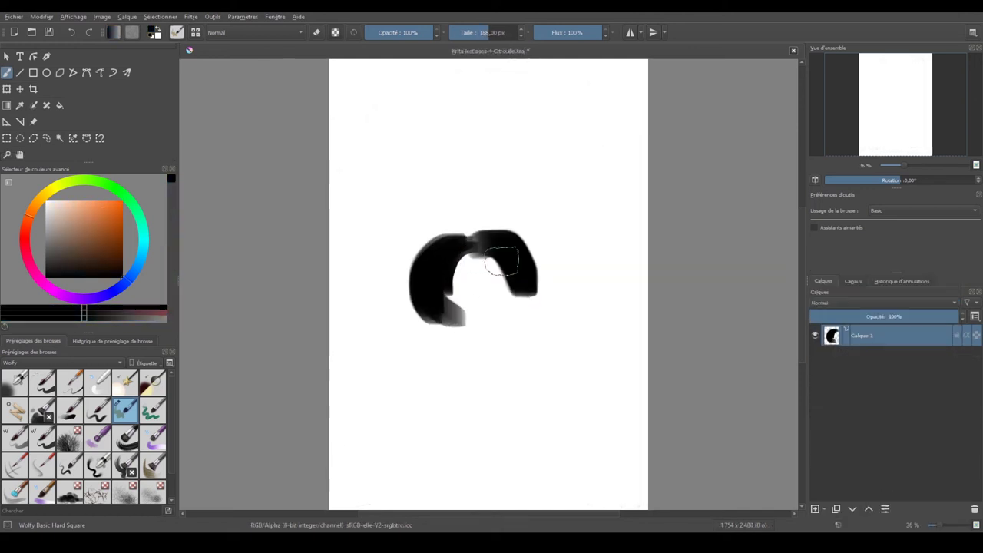
mouse_move(501, 261)
mouse_down()
mouse_move(510, 307)
mouse_move(456, 245)
mouse_move(428, 238)
mouse_move(444, 317)
mouse_move(520, 230)
mouse_move(533, 299)
mouse_move(463, 312)
mouse_move(471, 236)
mouse_up()
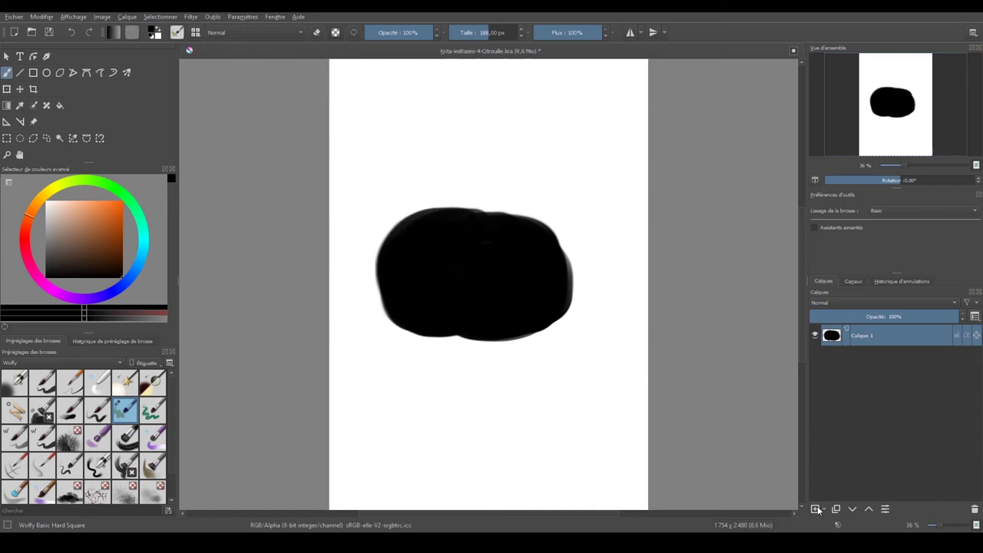
Add a new layer above the silhouette and paint grey ribs across the pumpkin
click(815, 509)
drag(100, 250, 45, 251)
mouse_move(427, 213)
mouse_down()
mouse_move(415, 224)
mouse_move(451, 350)
mouse_move(503, 256)
mouse_move(560, 297)
mouse_move(572, 254)
mouse_up()
Group the two pumpkin layers and clip the grey ribs to the silhouette's shape
shift+click(876, 359)
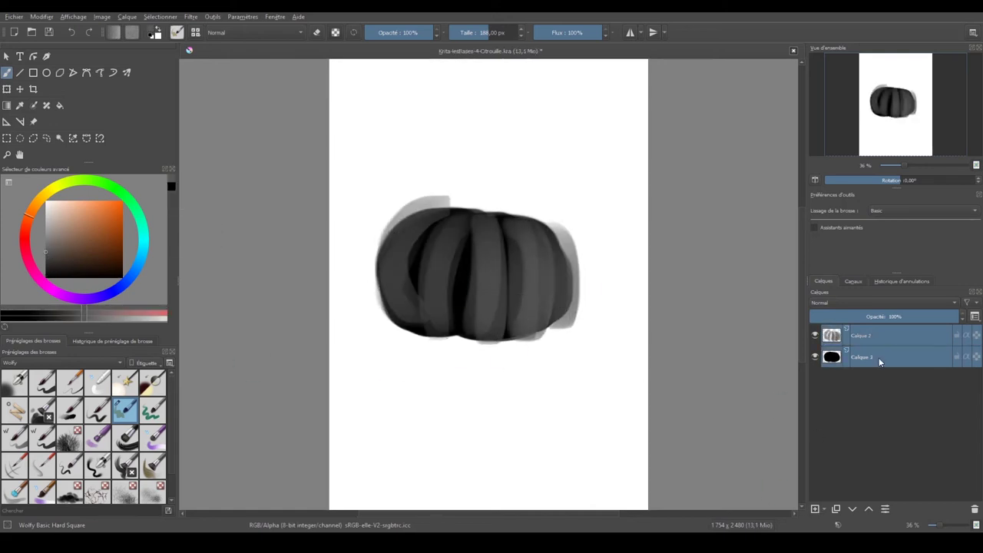
right_click(891, 362)
mouse_move(811, 485)
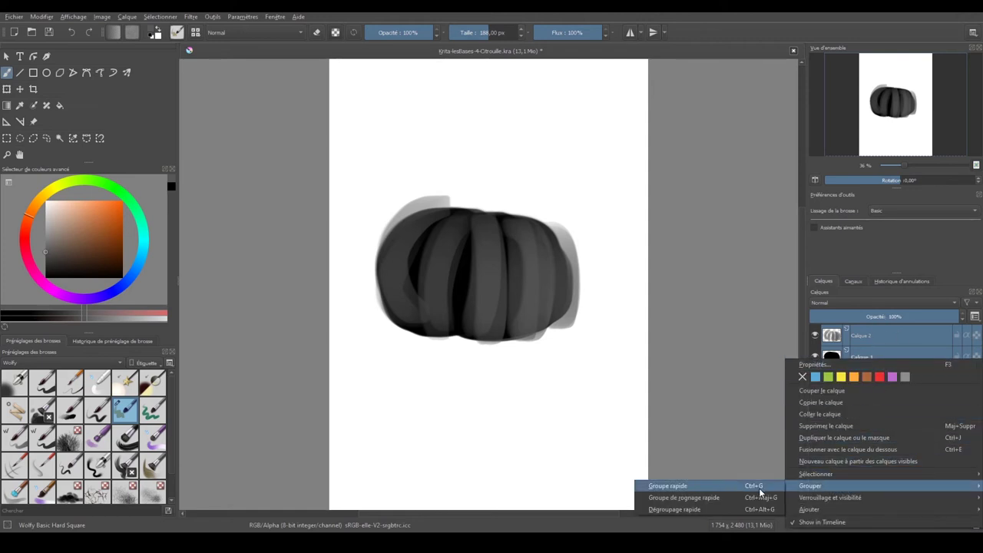
click(759, 489)
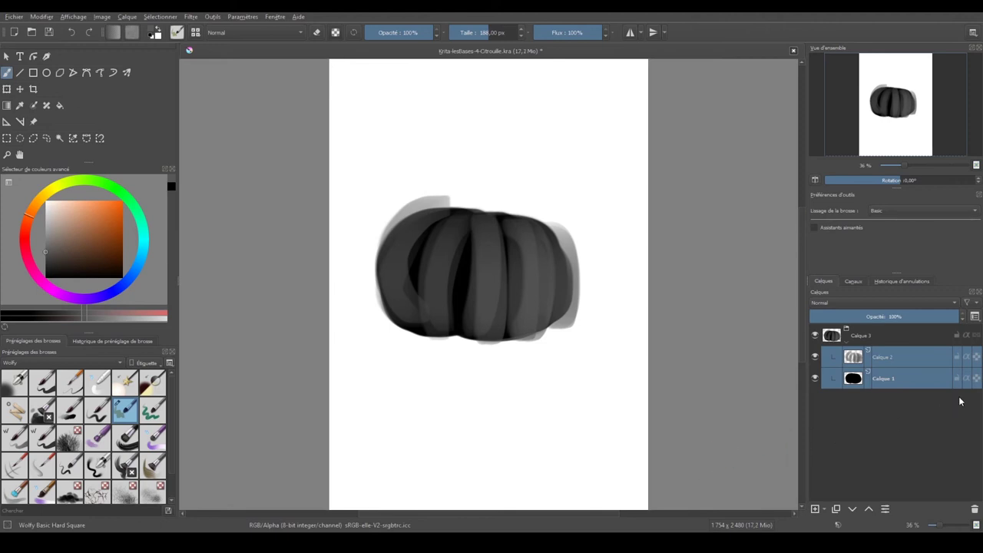
click(968, 370)
click(965, 362)
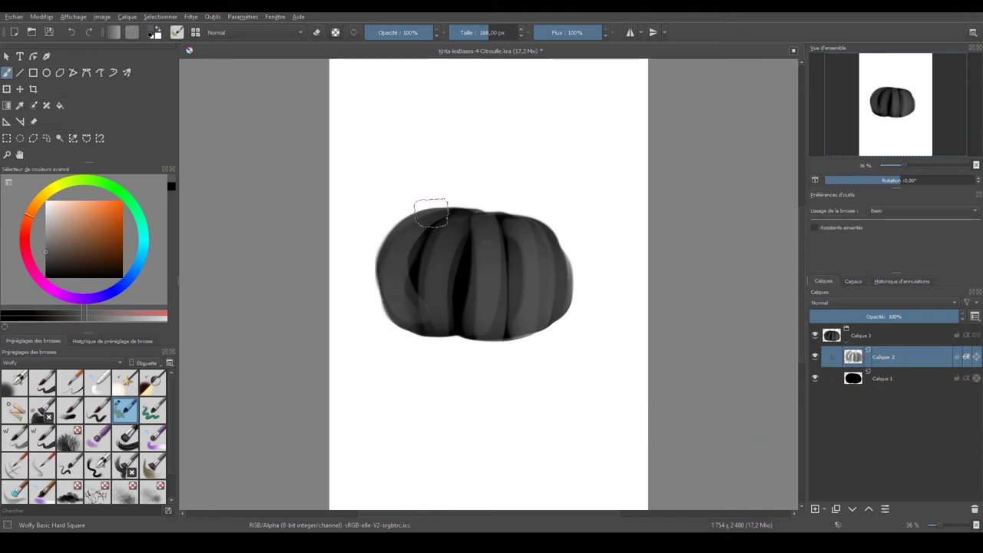
Lighten the pumpkin's dark centre with grey, then add a new layer with black for the stem
drag(455, 224, 424, 306)
mouse_move(490, 252)
mouse_down()
mouse_move(467, 285)
mouse_move(518, 288)
mouse_up()
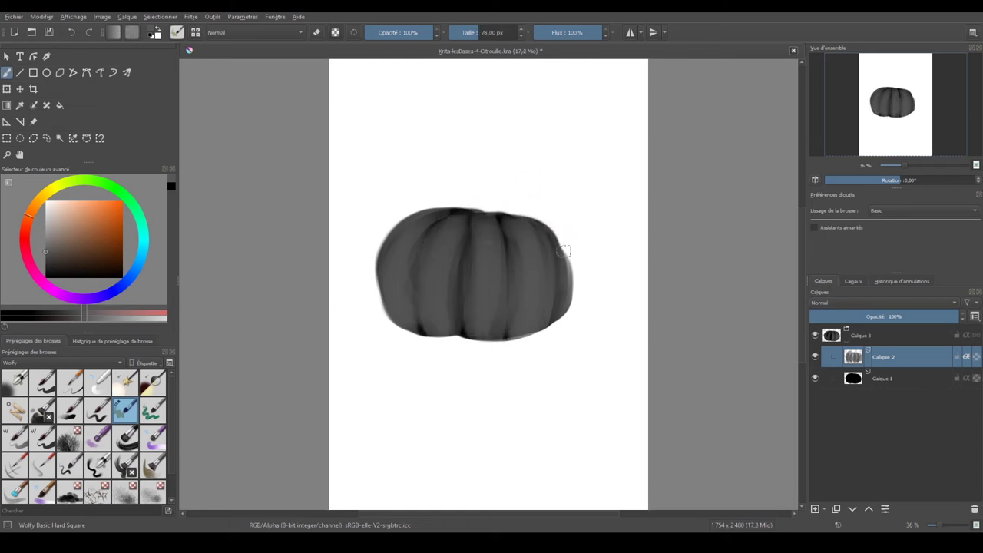
click(45, 277)
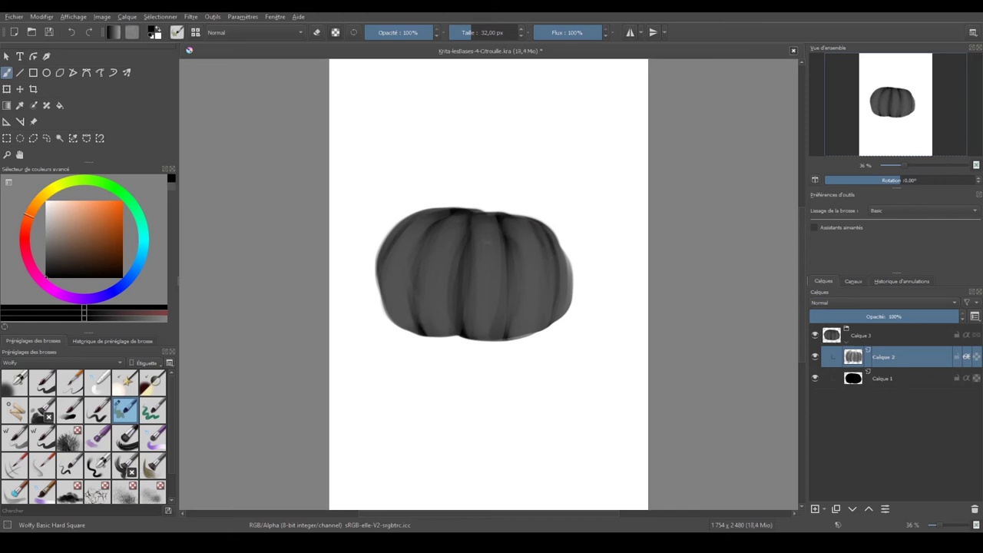
key(Insert)
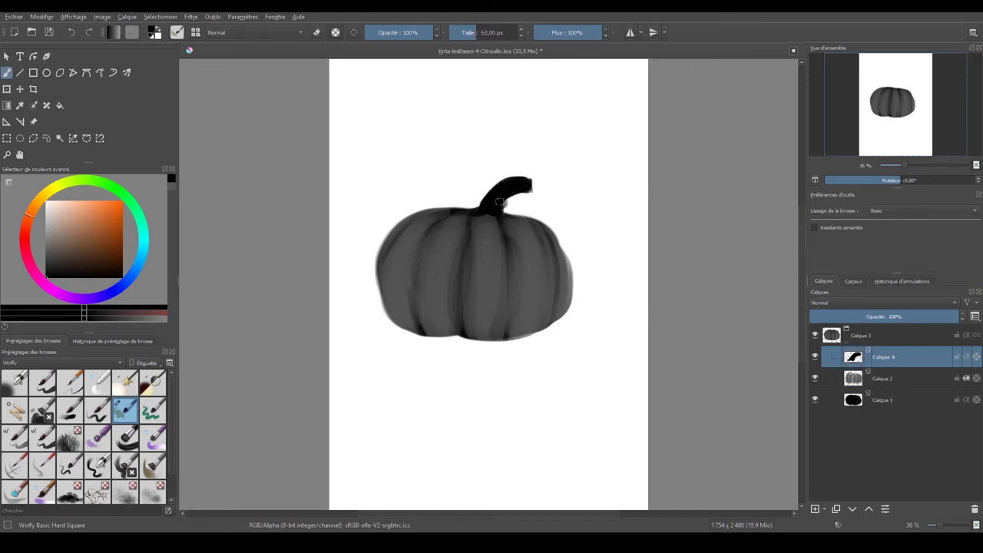
Add a leaf layer, group it with the stem, and add a shading layer clipped to the leaf
key(Insert)
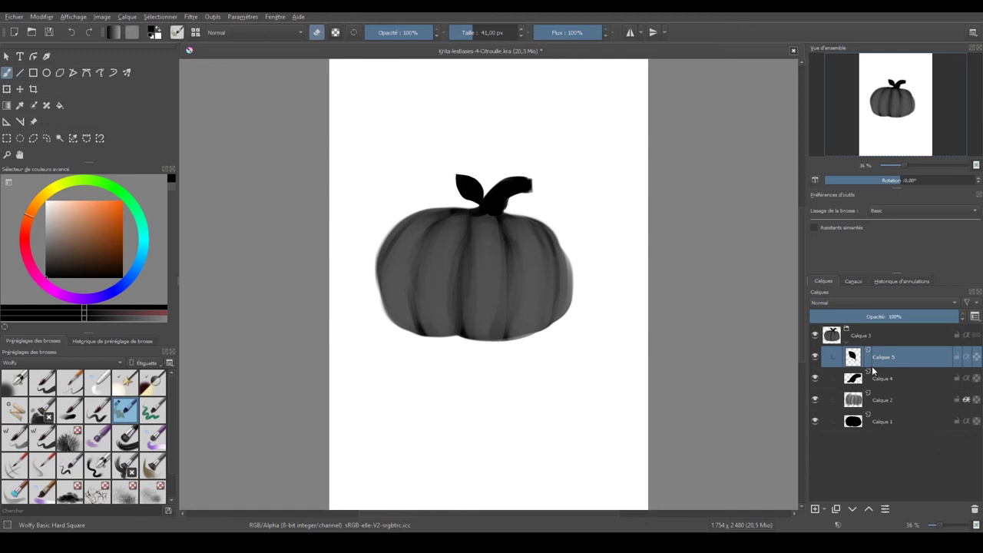
ctrl+click(883, 378)
key(ctrl+g)
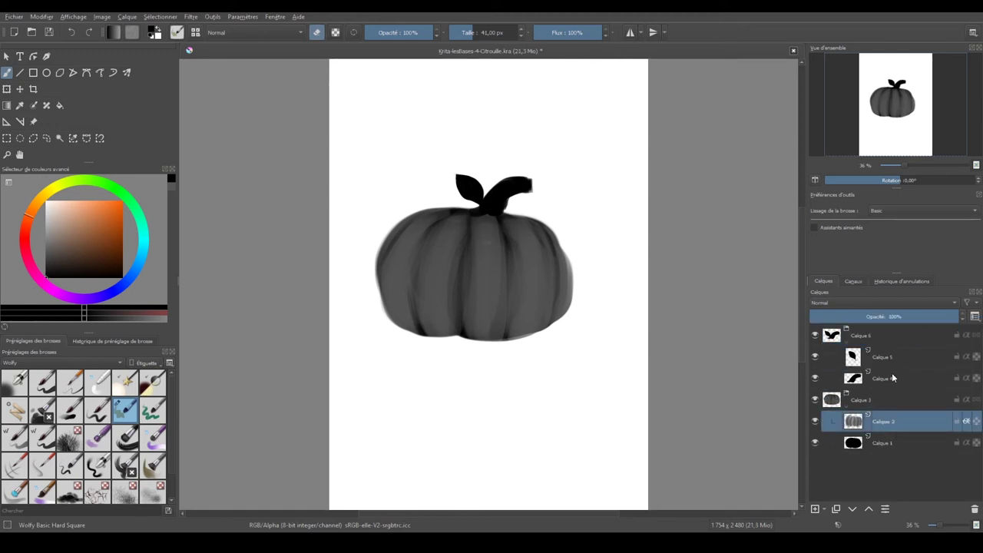
click(883, 356)
key(e)
key(ctrl+shift+g)
Add a new layer above the stem, clipped to the stem's shape
click(933, 422)
right_click(937, 437)
click(863, 231)
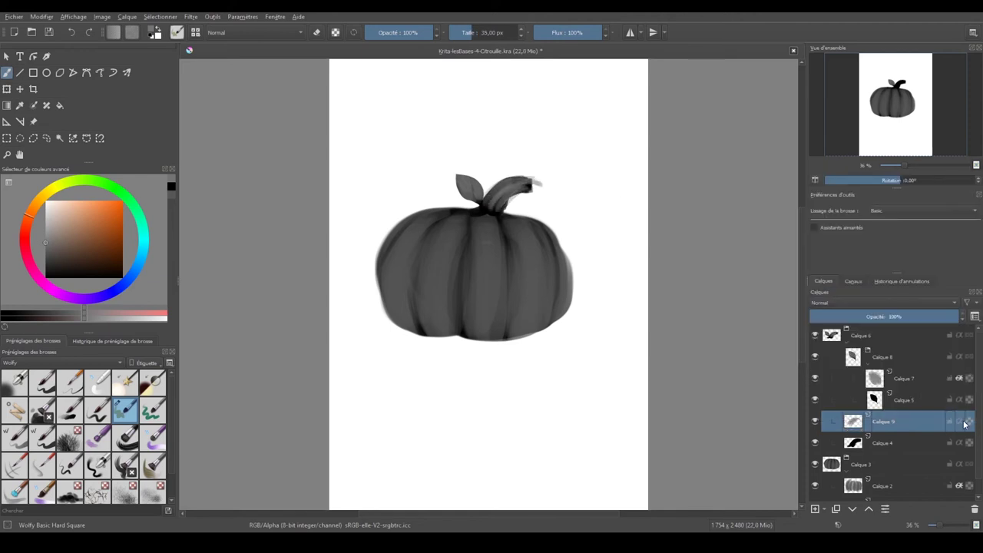
click(966, 422)
click(883, 443)
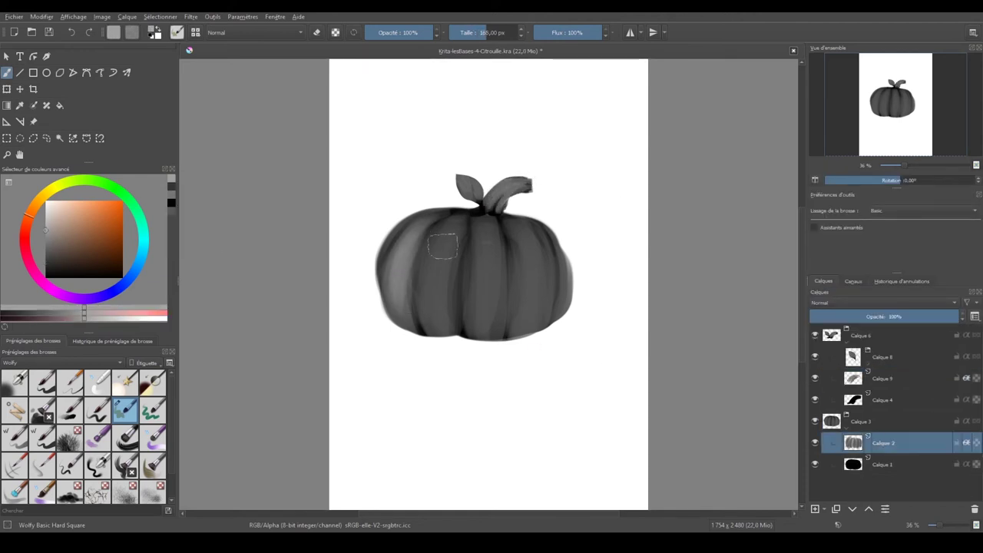
Paint lighter rib strokes, then set the Ombres shadow layer to Multiplier and darken the left side
mouse_move(392, 268)
mouse_down()
mouse_move(451, 210)
mouse_move(471, 281)
mouse_up()
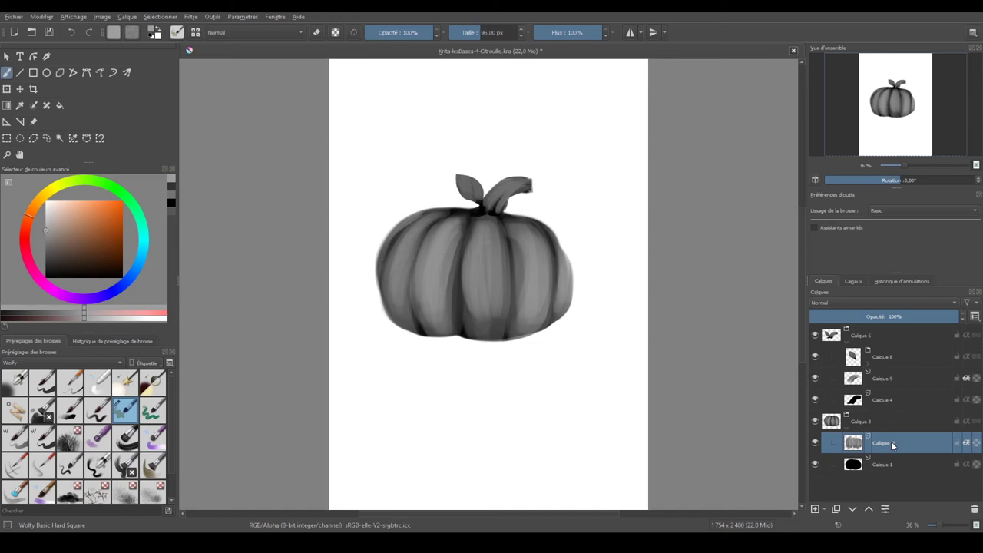
drag(390, 248, 384, 319)
click(884, 303)
click(835, 379)
drag(391, 249, 415, 330)
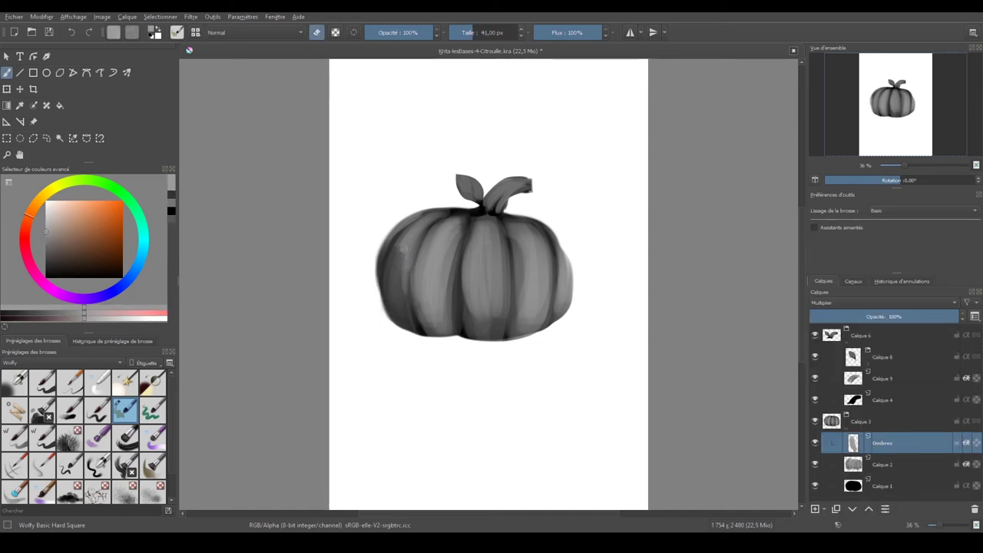
Shade the pumpkin's centre-left and right-centre ribs darker on the Ombres layer
key(e)
drag(422, 250, 421, 334)
drag(469, 258, 476, 346)
drag(506, 286, 522, 338)
drag(545, 296, 537, 330)
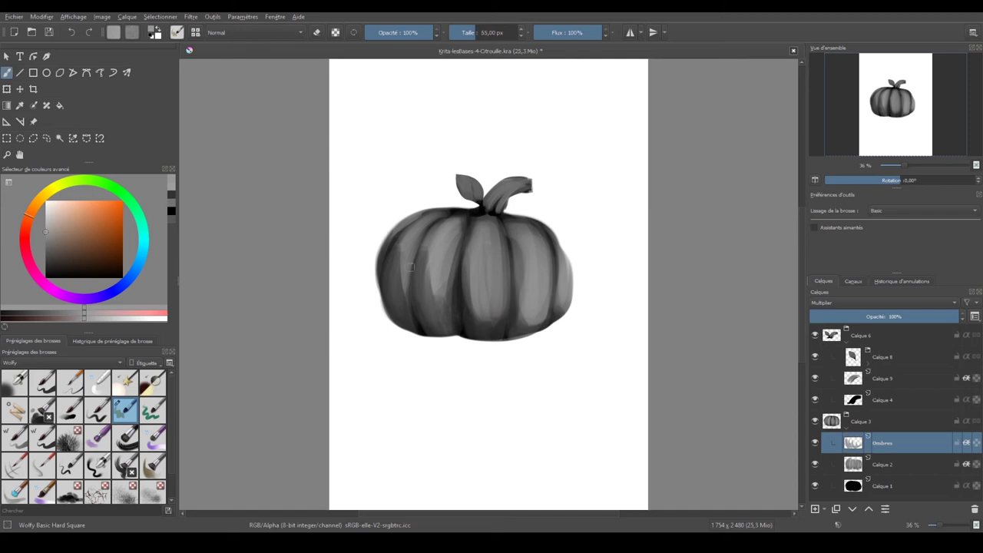
Add an Addition-mode layer and paint a light highlight along the right rib
key(Insert)
click(883, 303)
click(849, 313)
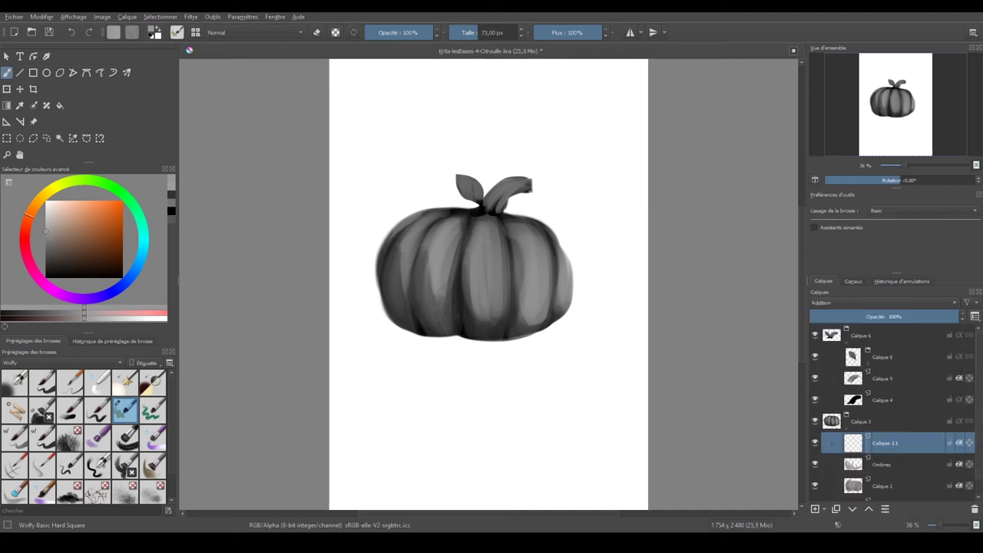
drag(525, 222, 551, 289)
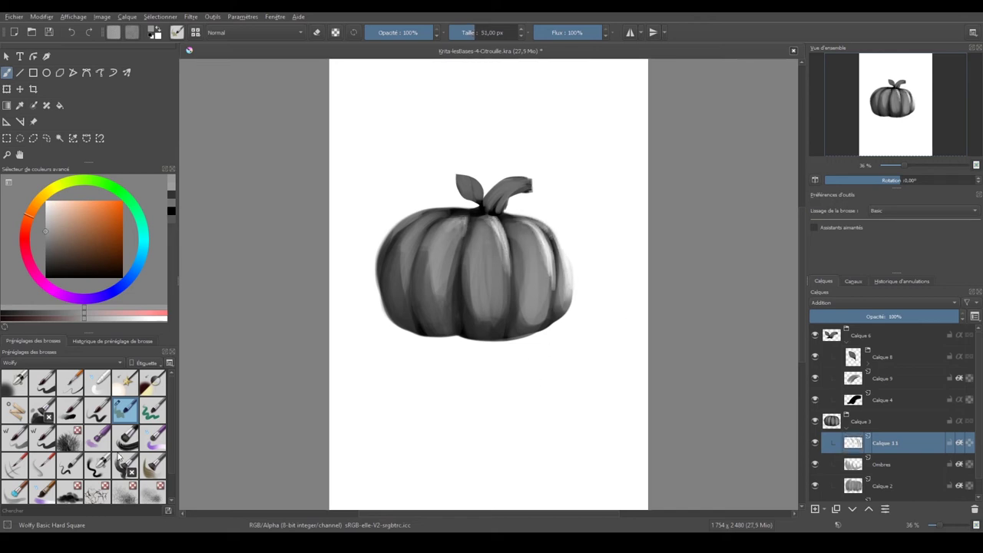
click(98, 436)
key(Page_Down)
key(Page_Down)
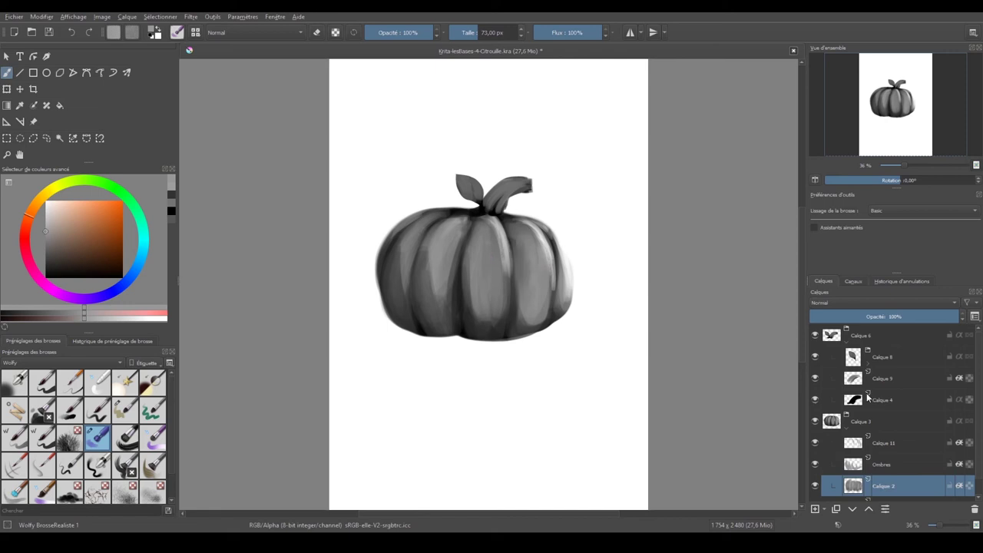
Add a Couleur-mode layer and paint saturated orange over the grey pumpkin
key(Page_Up)
key(Page_Up)
key(Insert)
click(884, 303)
click(840, 337)
click(108, 216)
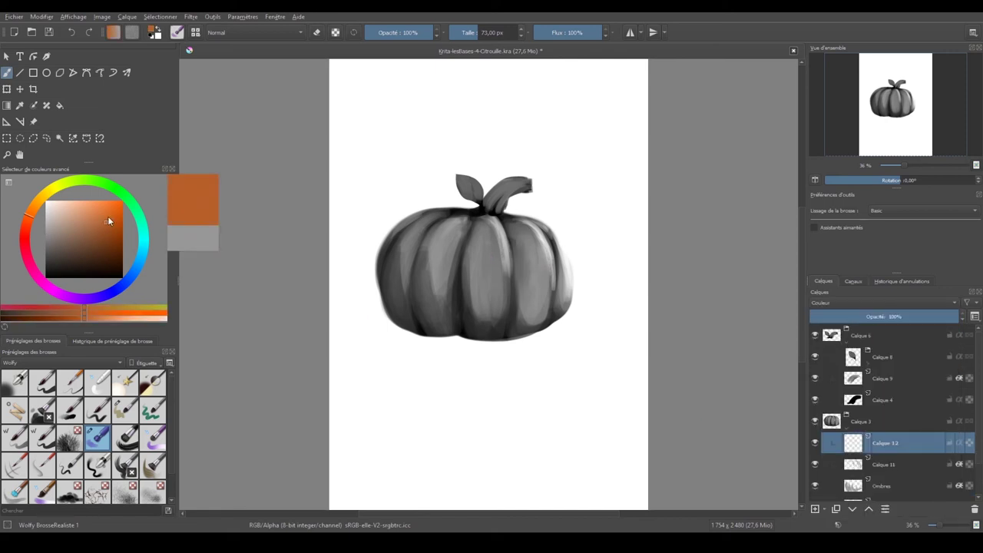
mouse_move(396, 322)
mouse_down()
mouse_move(402, 249)
mouse_move(438, 219)
mouse_up()
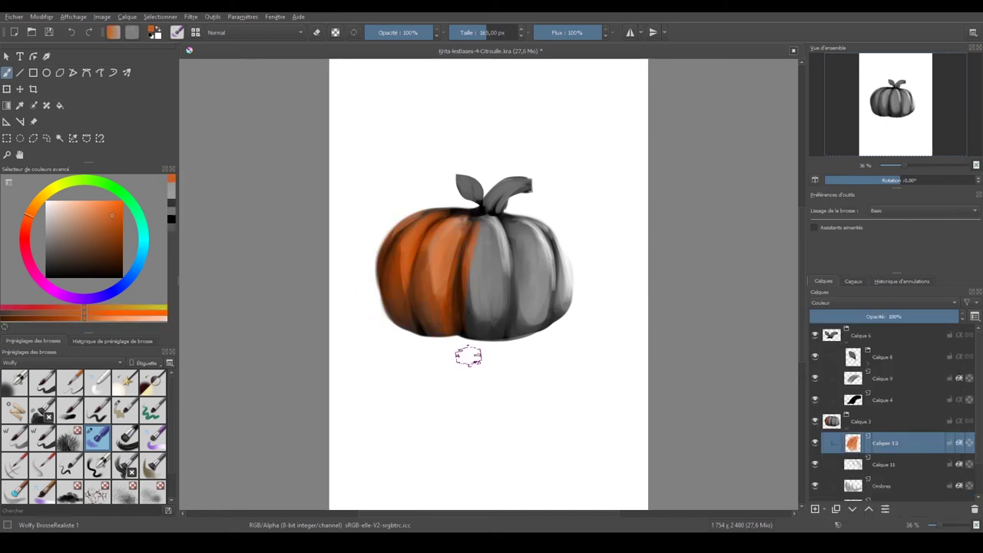
Add another Couleur layer and paint green over the stem and leaf
key(Page_Up)
key(Page_Up)
key(Page_Up)
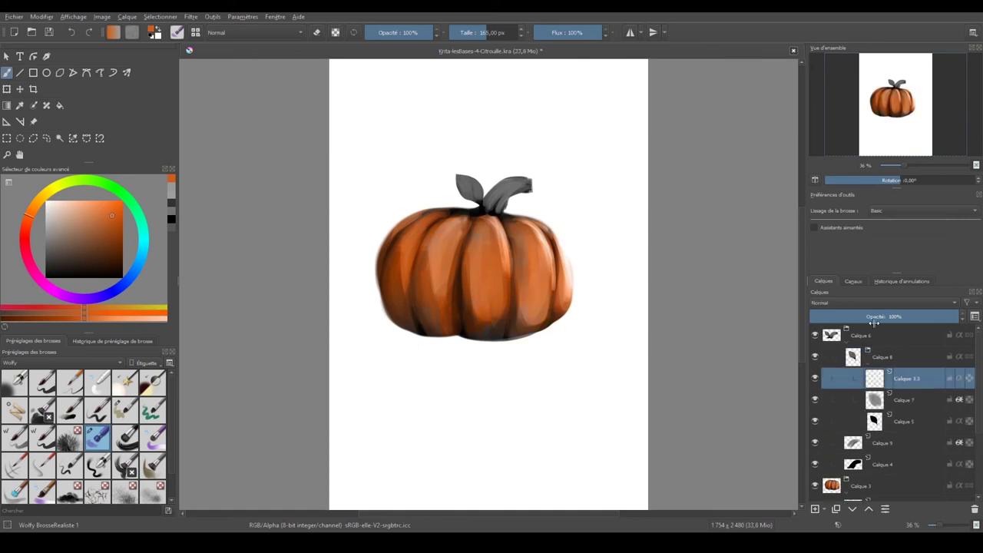
key(Insert)
click(96, 234)
drag(459, 180, 480, 196)
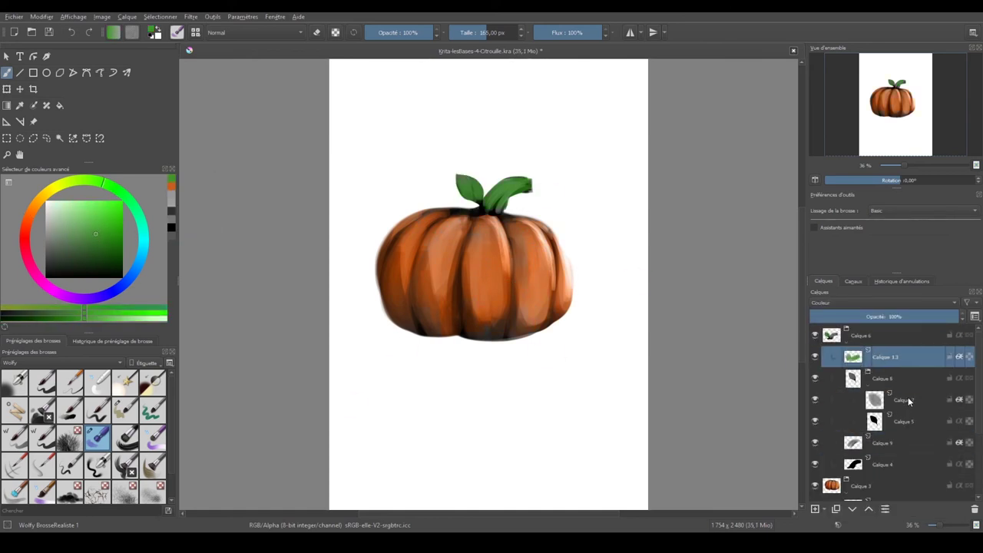
Reset the painting colour to black and select the pumpkin group Calque 3
click(909, 400)
key(d)
click(884, 443)
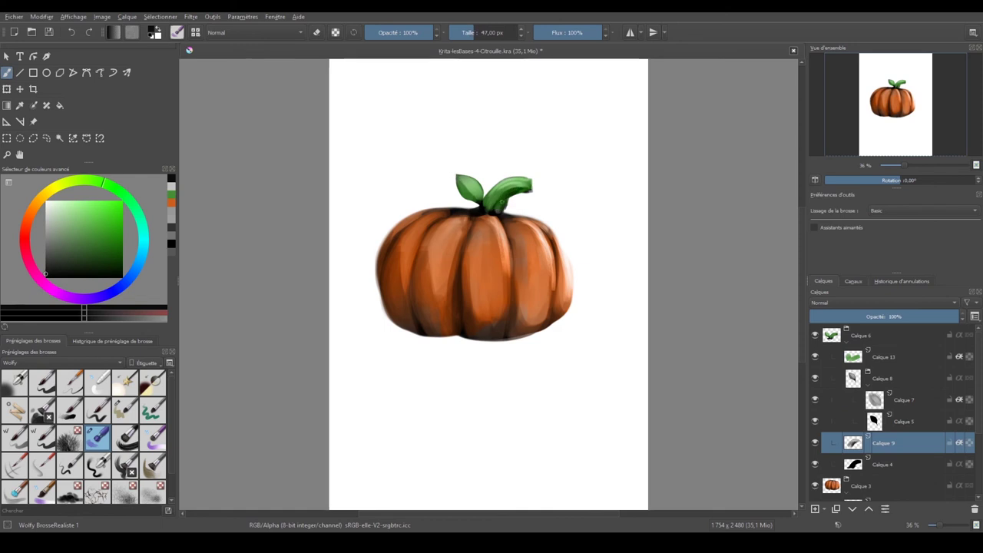
key(Page_Down)
key(Page_Down)
Add a texture layer set to Incrustation and choose the Wolfy Texture Pores brush
key(Insert)
click(855, 302)
click(845, 357)
scroll(172, 489, down, 1)
click(152, 459)
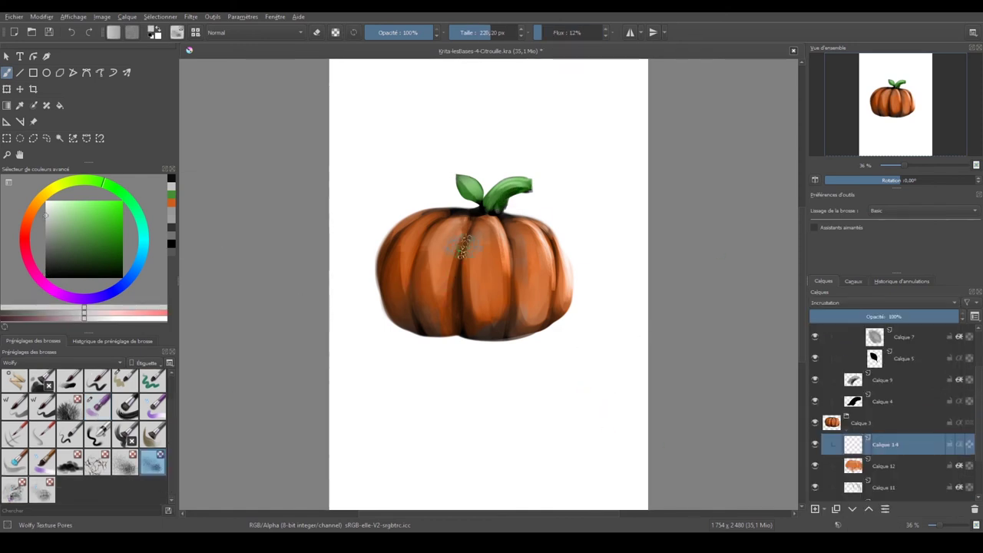
Try Wolfy Texture Fibres along the pumpkin's lower edge in a darker shade, then undo it
scroll(455, 261, up, 2)
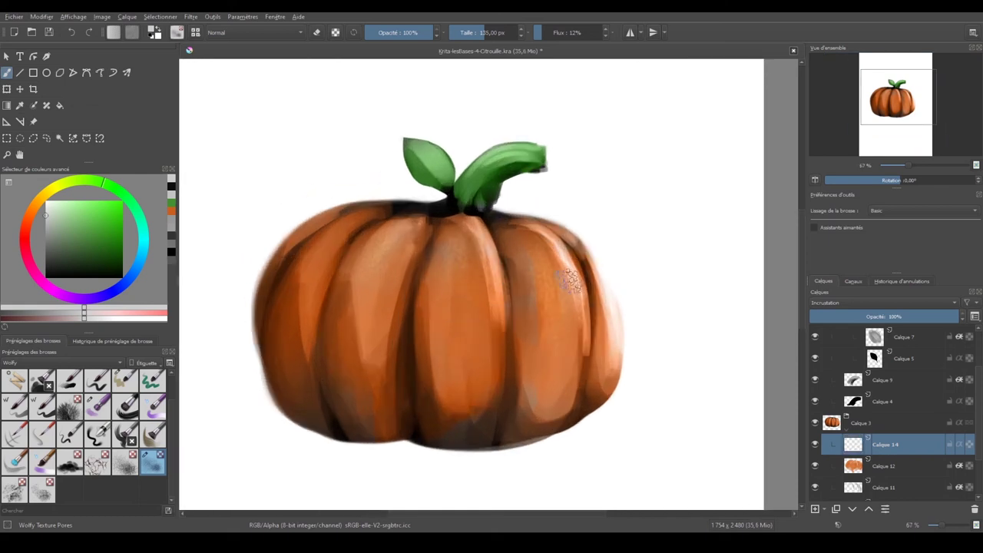
click(45, 259)
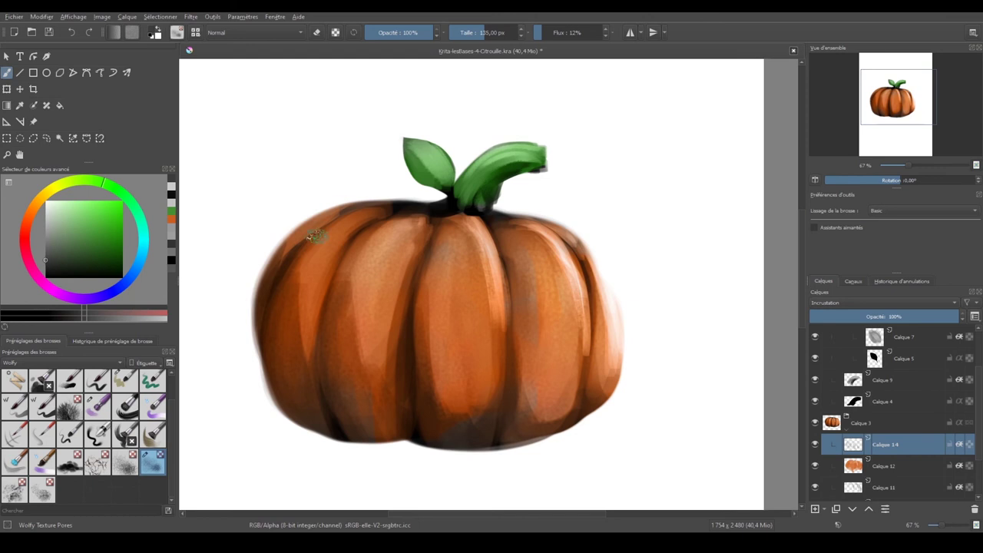
click(125, 460)
mouse_move(581, 439)
mouse_down()
mouse_move(307, 450)
mouse_move(329, 428)
mouse_move(376, 450)
mouse_up()
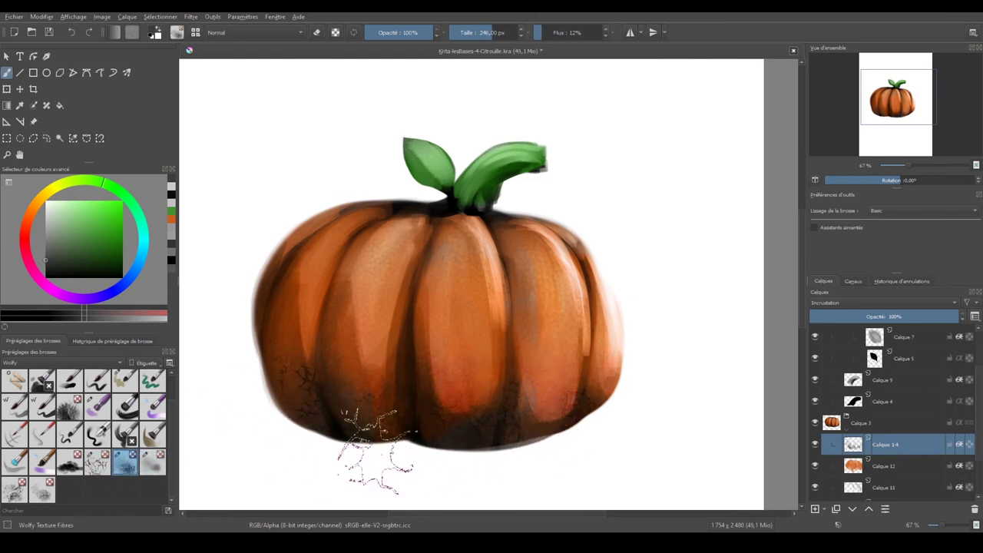
key(ctrl+z)
Paint lighter pore texture across the pumpkin's top with Wolfy Texture Pores
click(152, 461)
click(46, 202)
drag(537, 238, 413, 223)
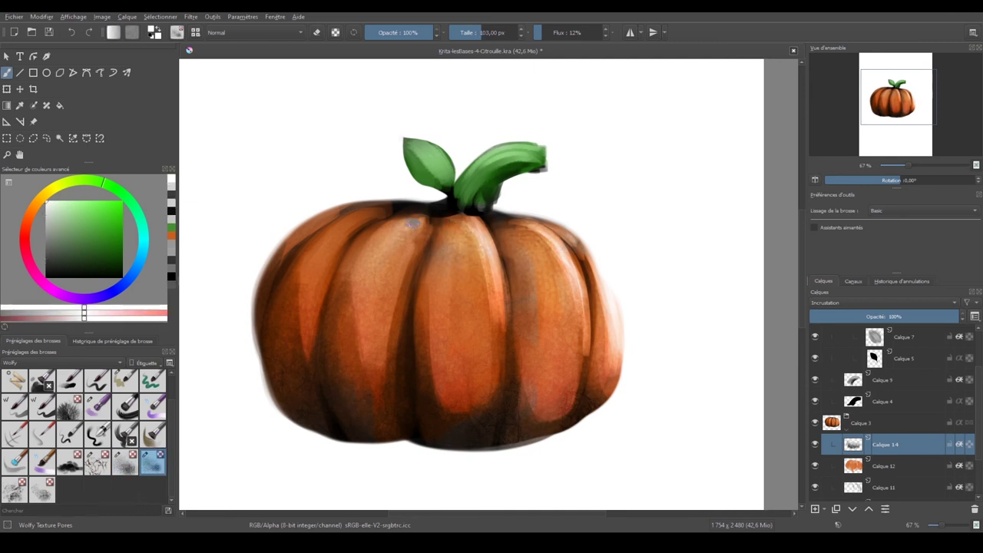
Add a green detail layer in the stem and leaf group, then a layer for the ground
click(885, 356)
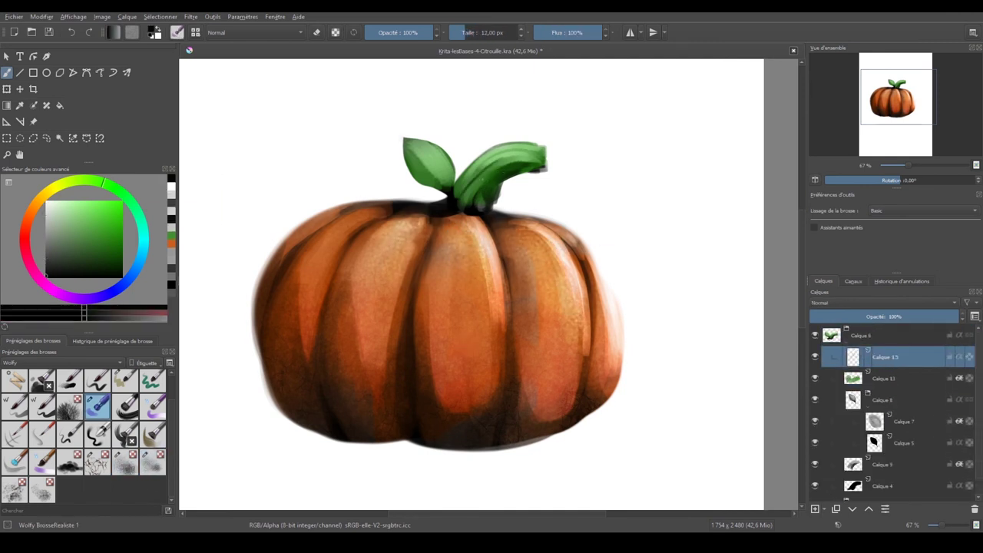
ctrl+click(431, 162)
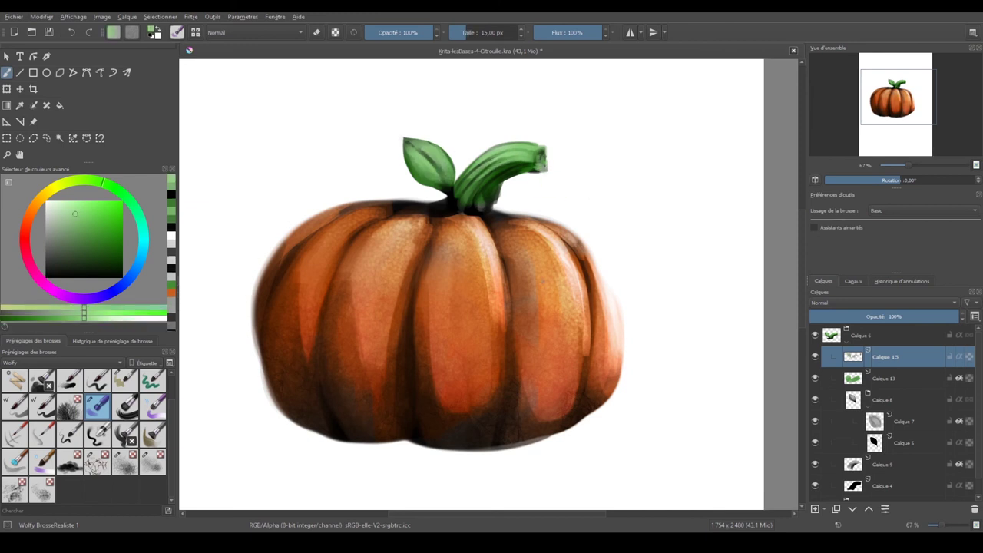
key(minus)
key(Insert)
Paint brown ground under the pumpkin and a muted teal-grey backdrop with BrosseRealiste 1
mouse_move(568, 355)
mouse_down()
mouse_move(391, 349)
mouse_move(576, 338)
mouse_move(361, 358)
mouse_move(368, 376)
mouse_move(549, 380)
mouse_move(391, 373)
mouse_move(607, 346)
mouse_move(361, 349)
mouse_move(430, 357)
mouse_up()
key(slash)
click(96, 406)
click(143, 228)
click(70, 248)
mouse_move(369, 307)
mouse_down()
mouse_move(584, 269)
mouse_move(432, 180)
mouse_move(563, 255)
mouse_move(600, 323)
mouse_up()
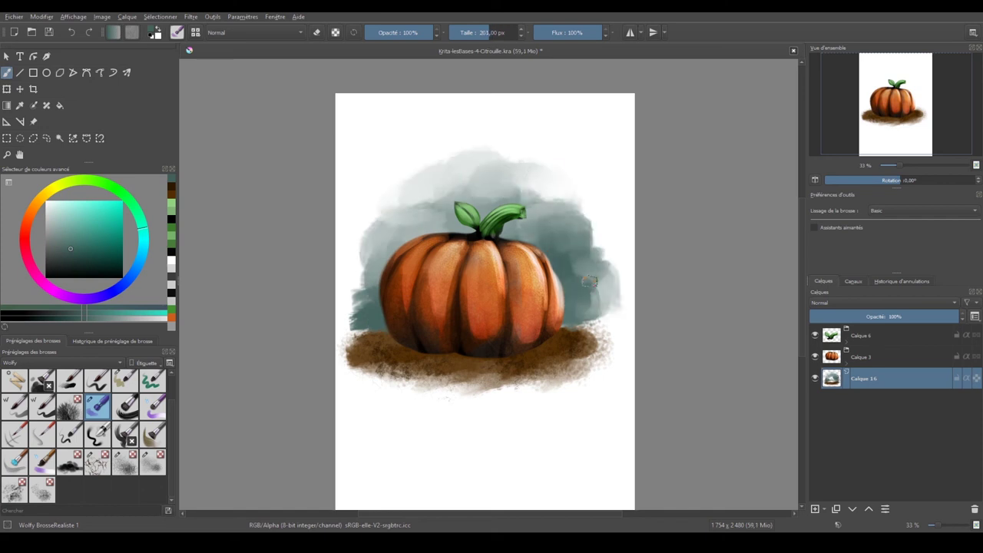
Select Calque 17, choose the Wolfy Basic Hard Square brush, then select Calque 16
click(871, 384)
click(153, 413)
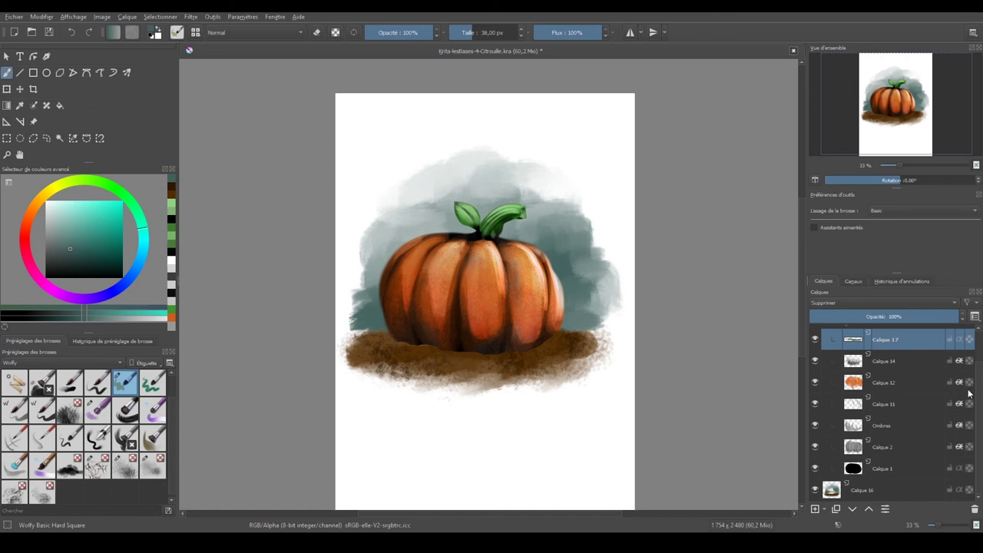
click(864, 490)
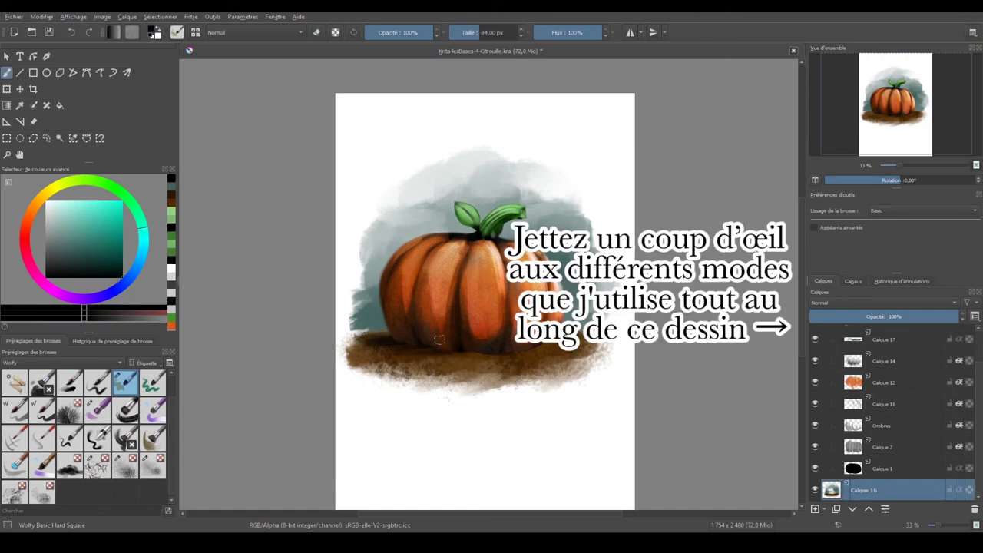